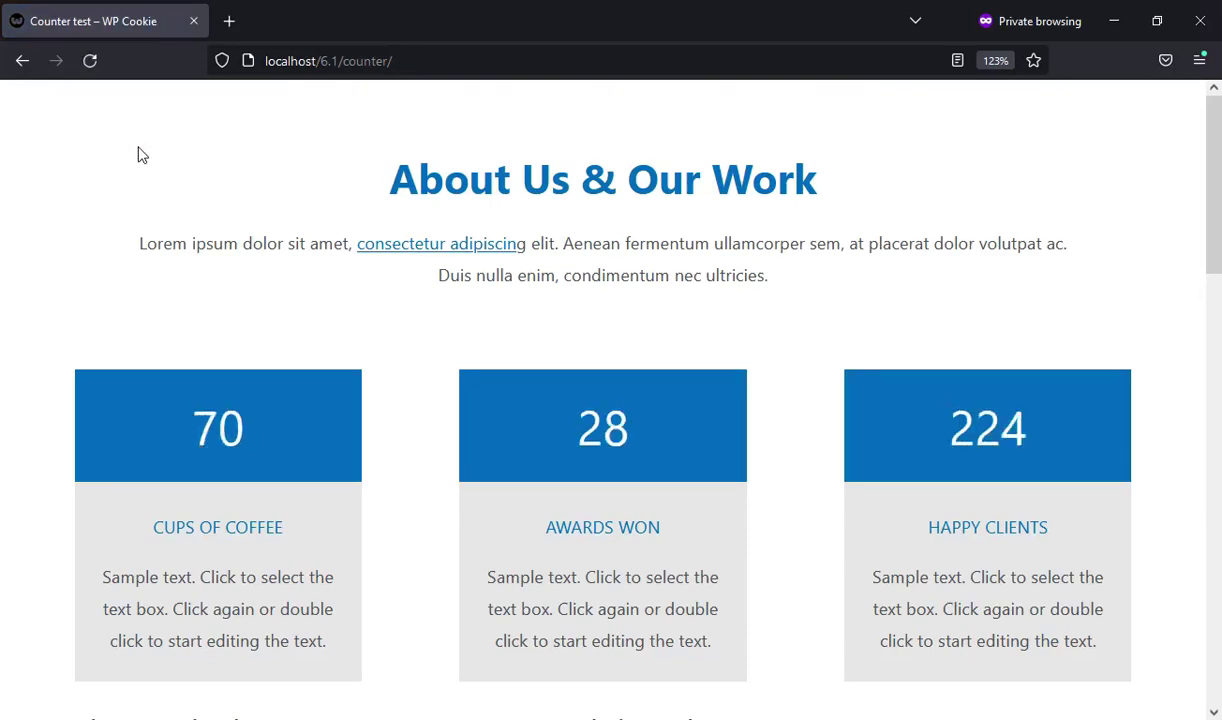
Reload the Counter test page and examine its animated number counters from the blue row down to the green row
left_click_drag(1212, 183, 1168, 178)
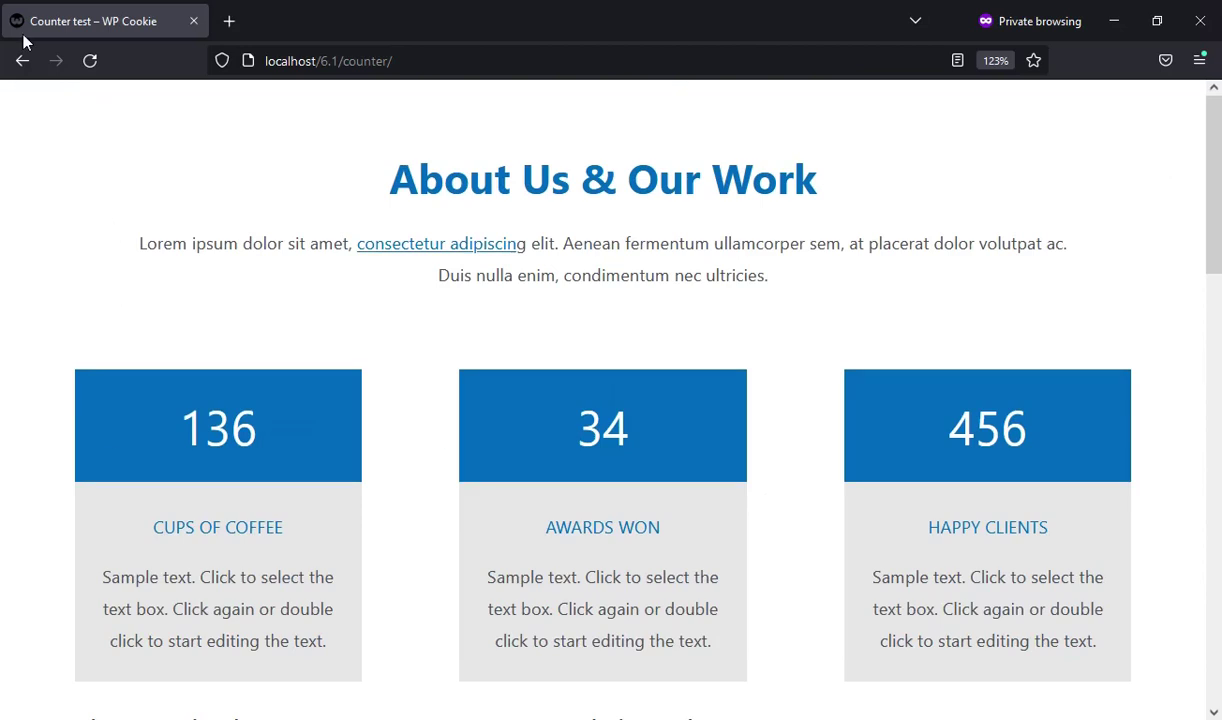
left_click(86, 63)
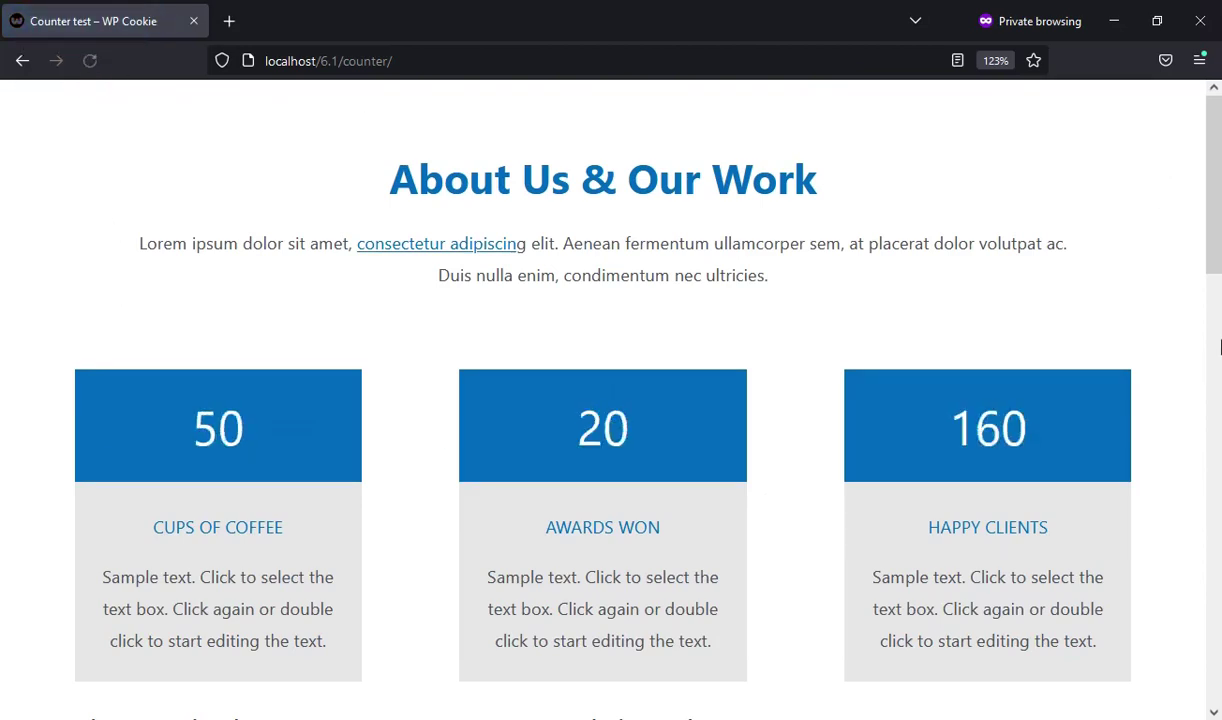
left_click_drag(1212, 196, 1218, 585)
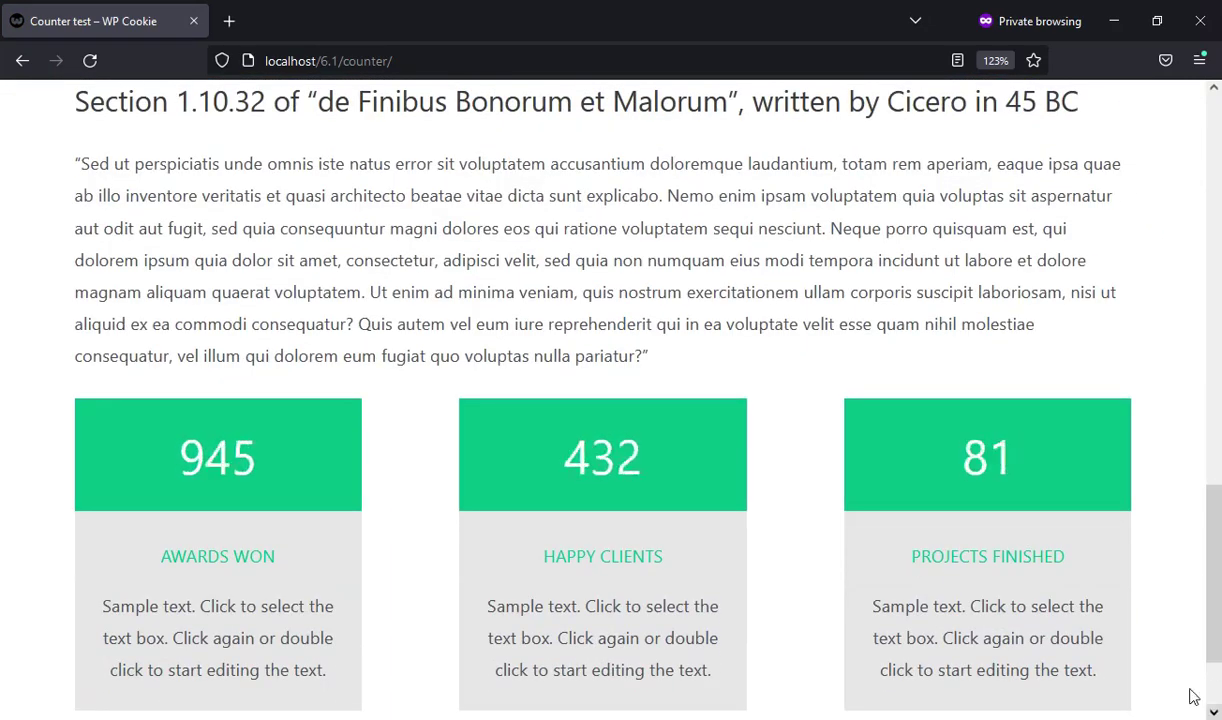
scroll(1146, 617, "up", 10)
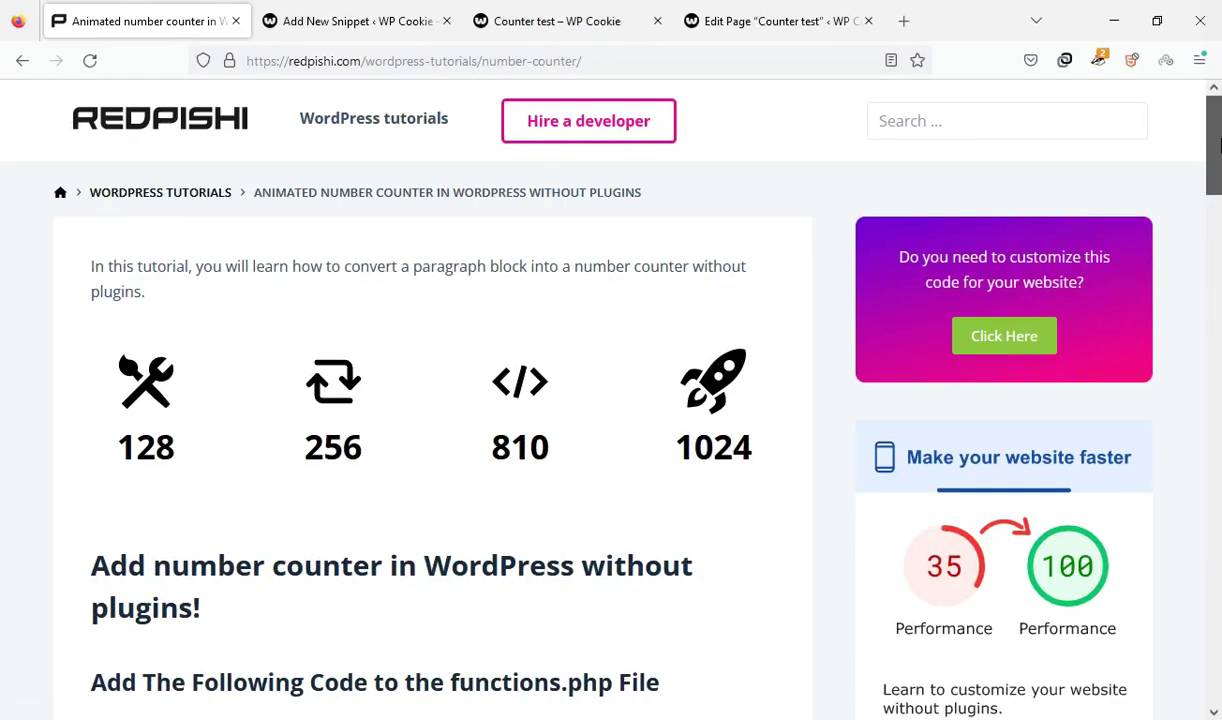
Copy the number counter code for functions.php from the Redpishi tutorial page
left_click_drag(1216, 150, 970, 300)
left_click(405, 591)
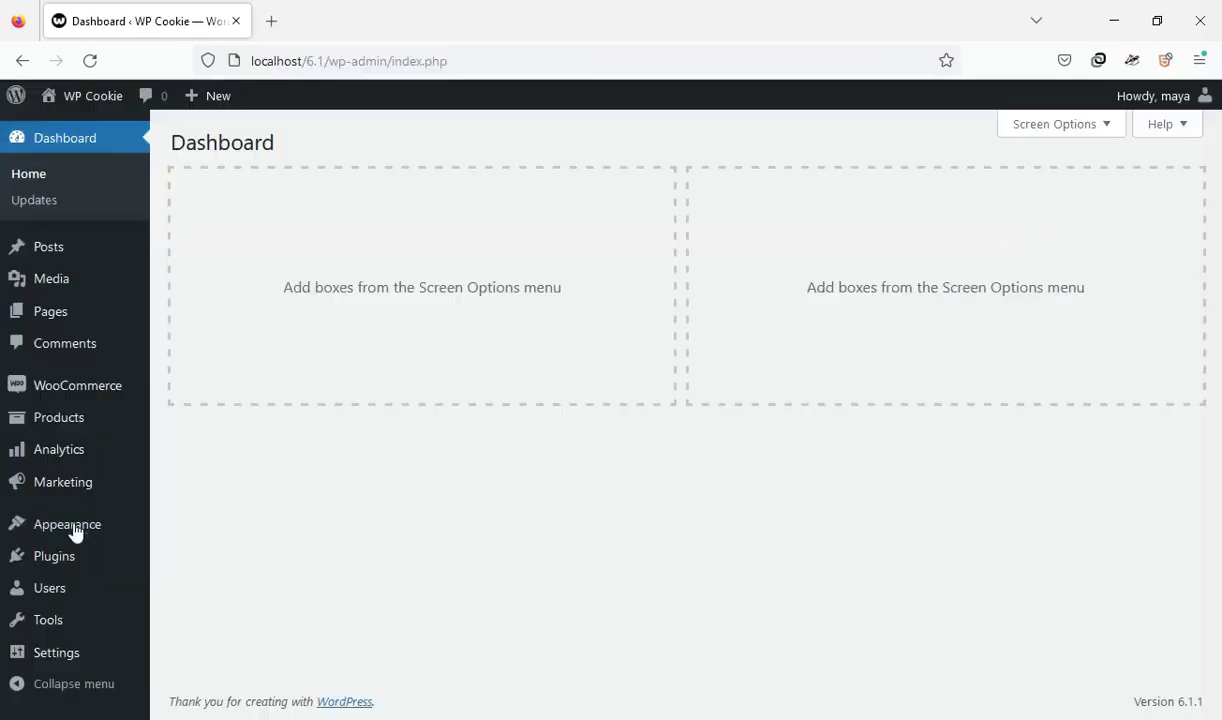
Open the Astra Child theme's functions.php for editing and add seven blank lines after the enqueue_parent_styles function
mouse_move(88, 526)
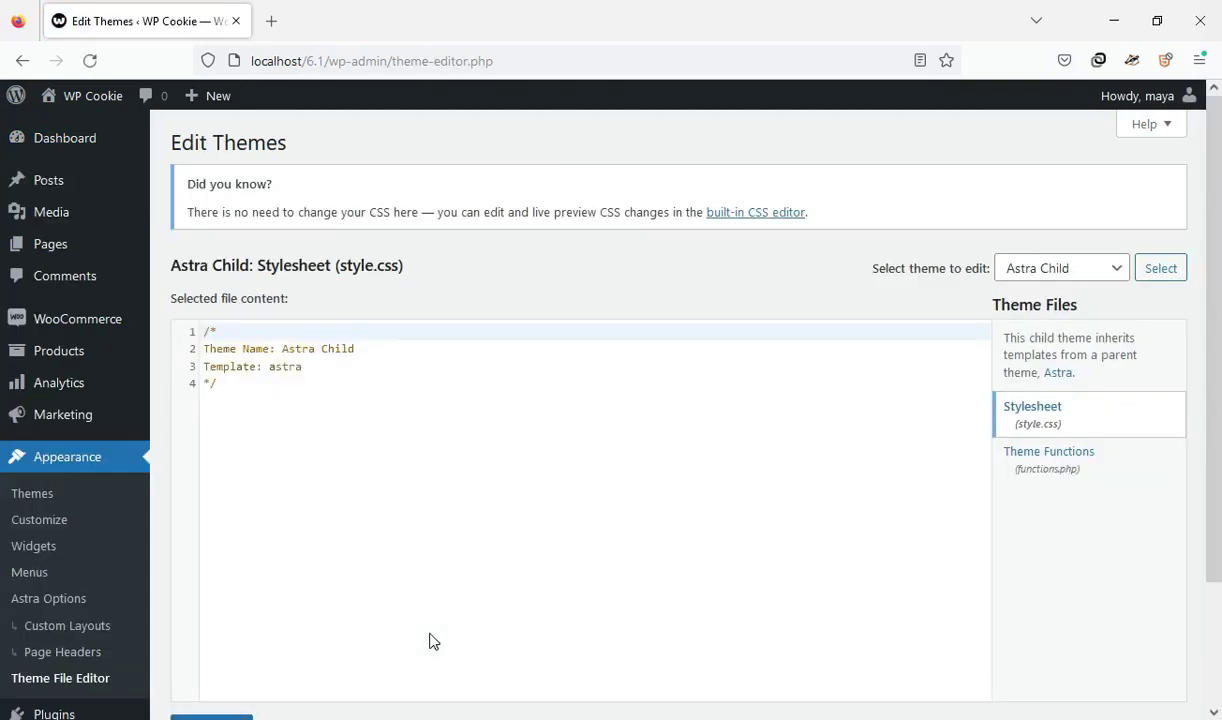
left_click(1093, 468)
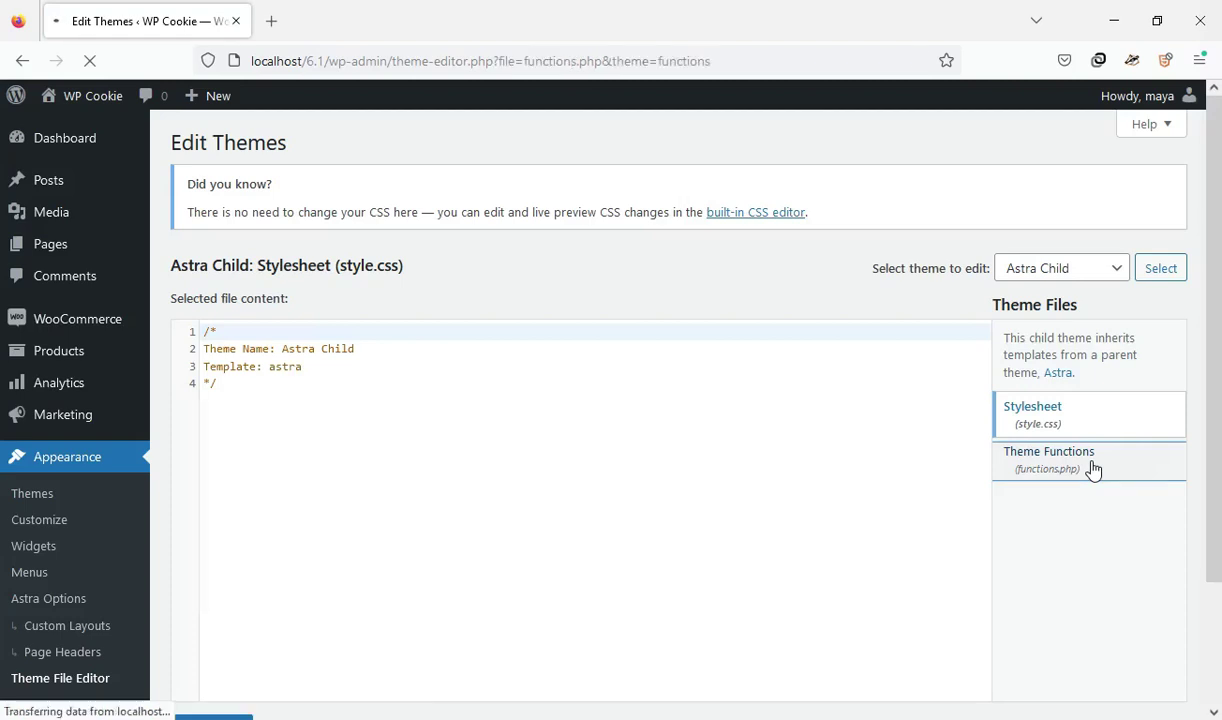
left_click(243, 322)
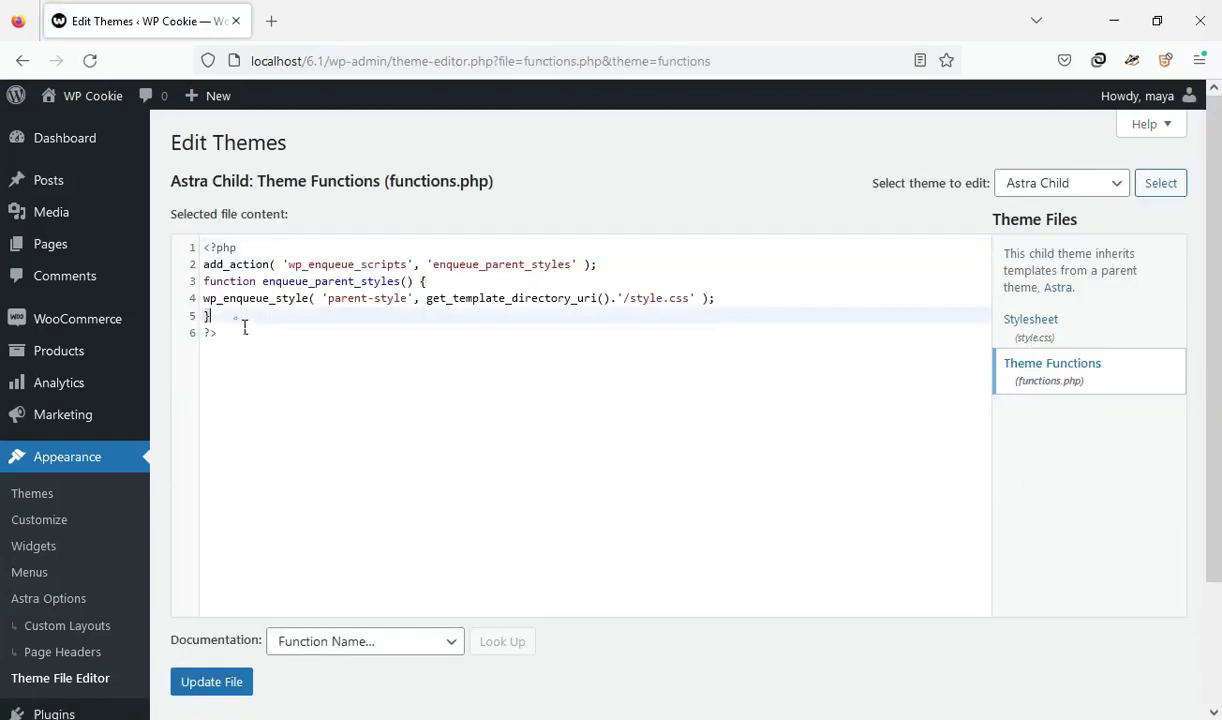
key("Return")
key("Return")
key("Return")
key("Return")
key("Return")
key("Return")
key("Return")
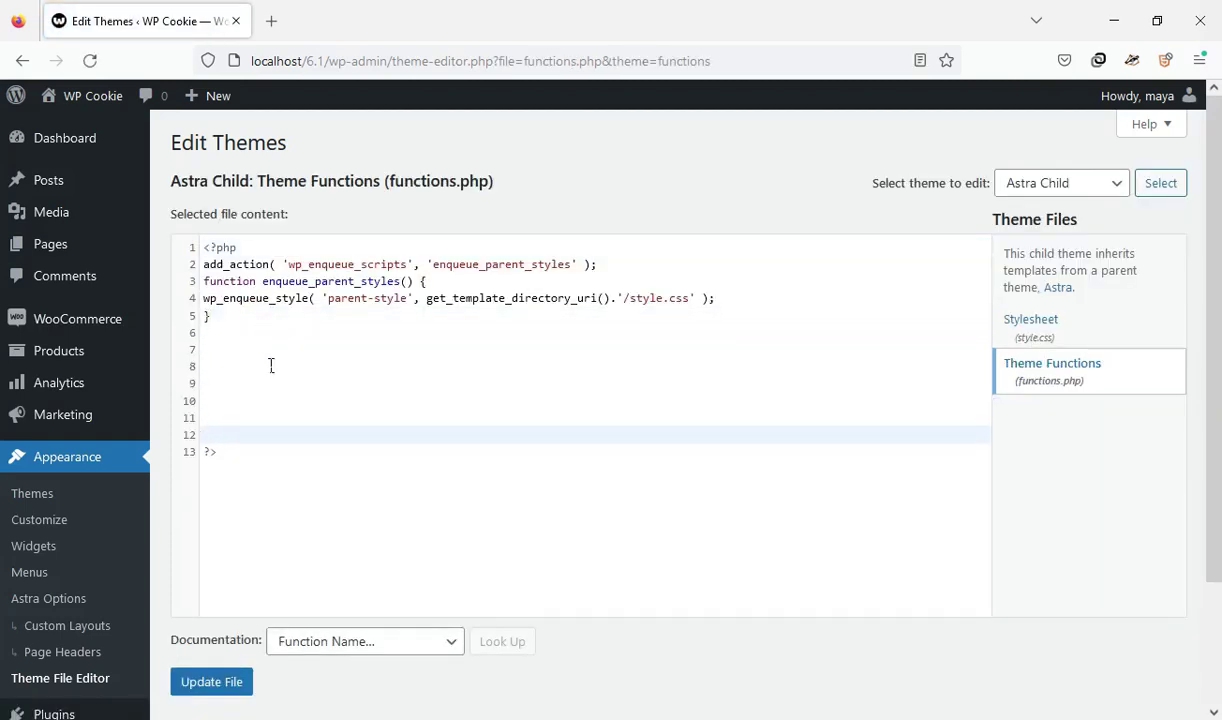
left_click(229, 370)
right_click(222, 374)
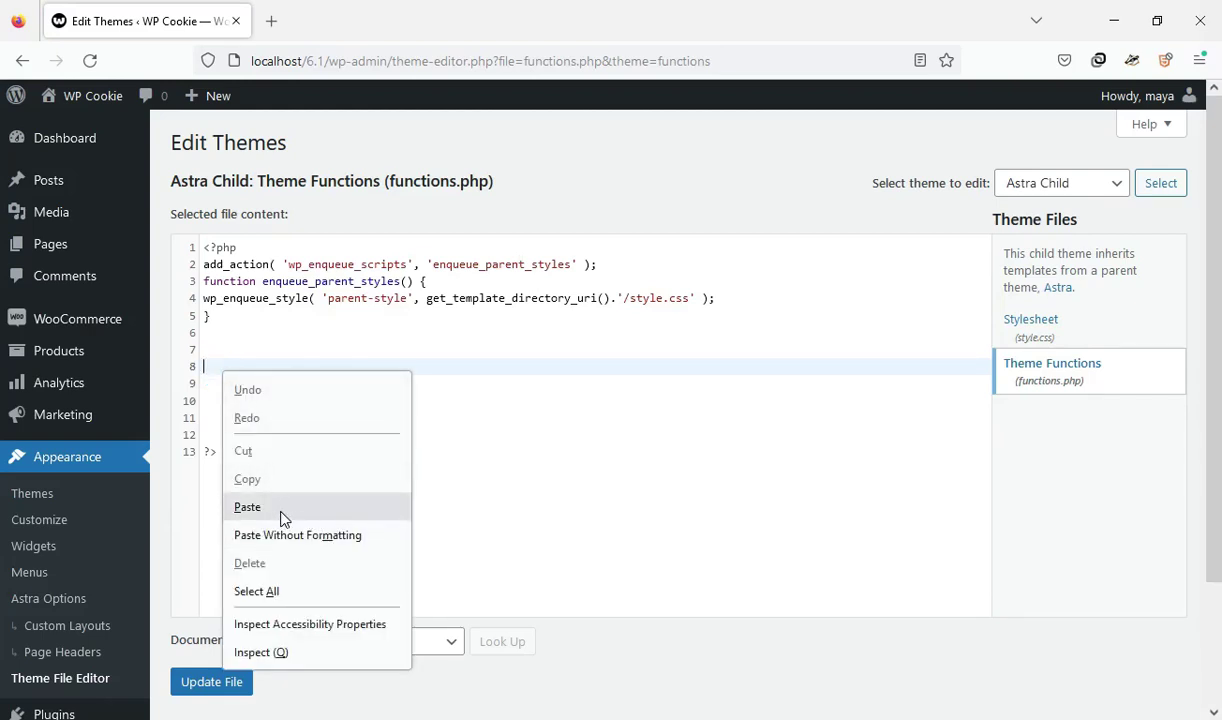
left_click(691, 390)
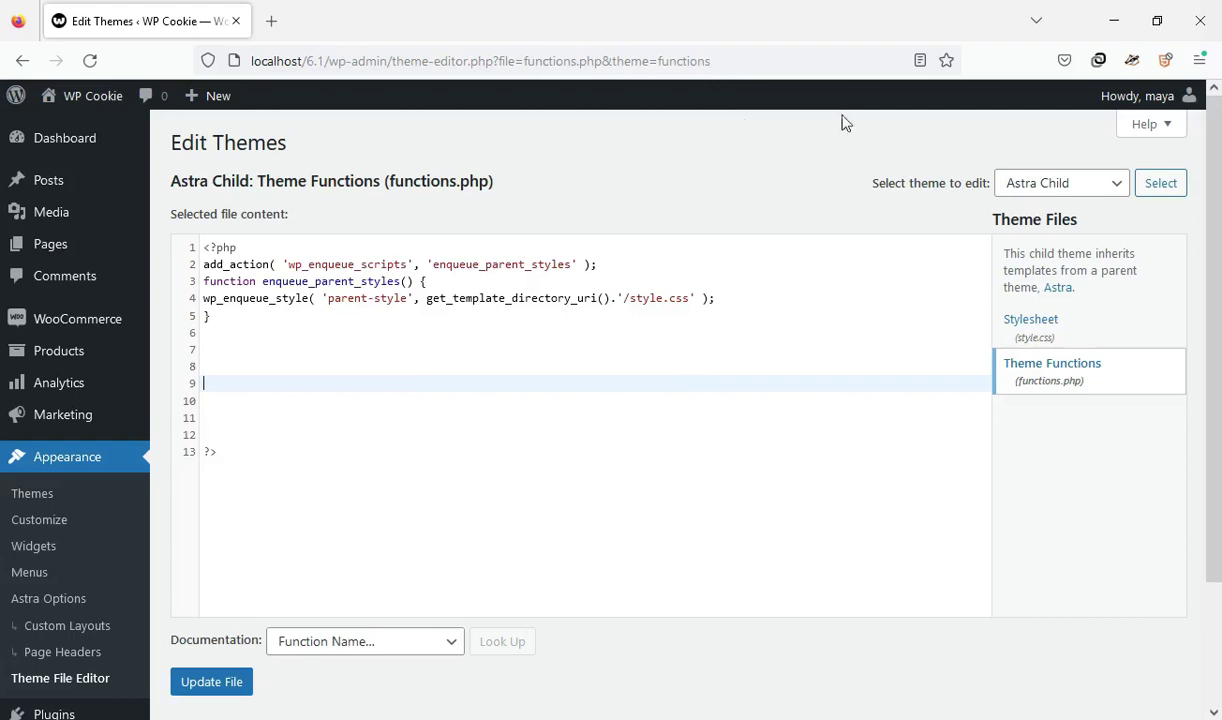
Go to the Add Plugins page, discarding the unsaved edits to functions.php
scroll(1000, 132, "down", 2)
mouse_move(67, 566)
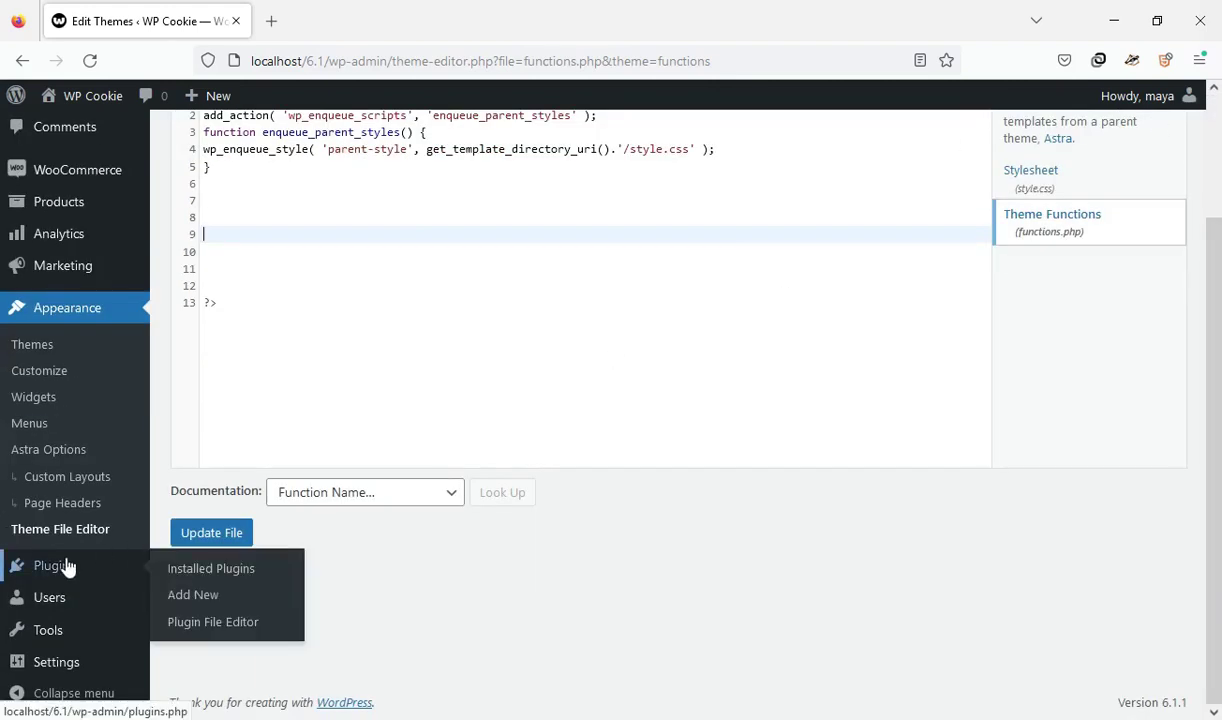
left_click(241, 599)
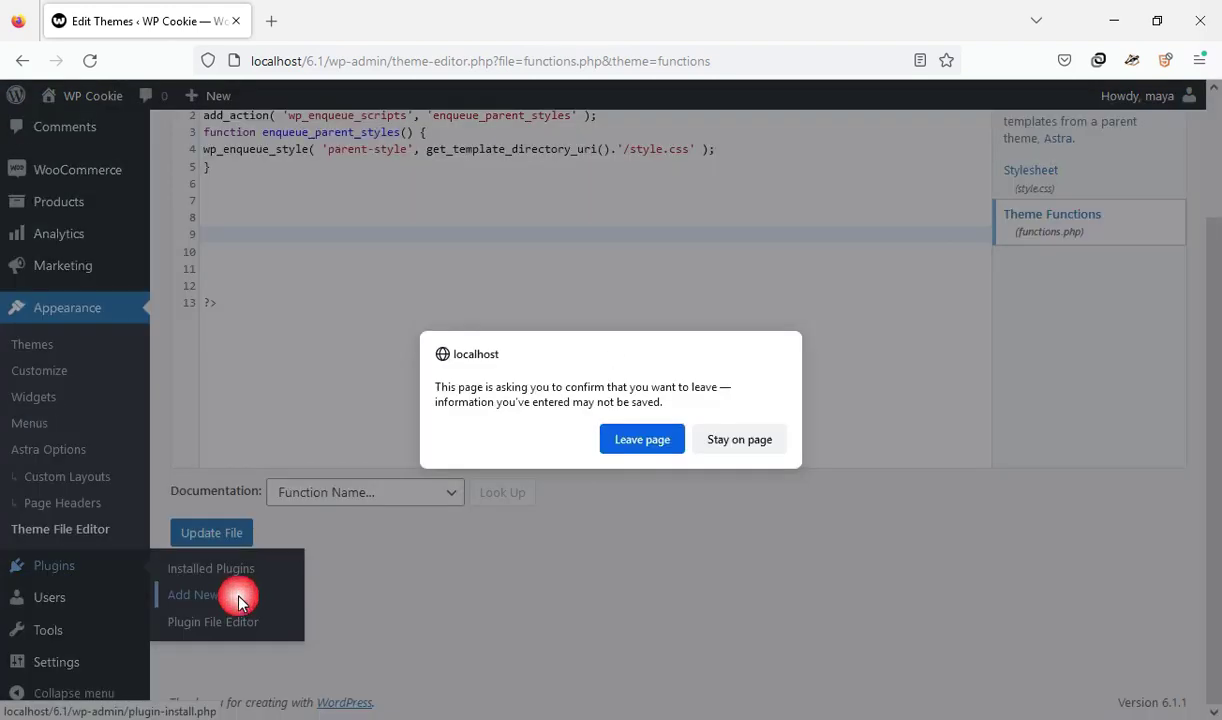
left_click(668, 446)
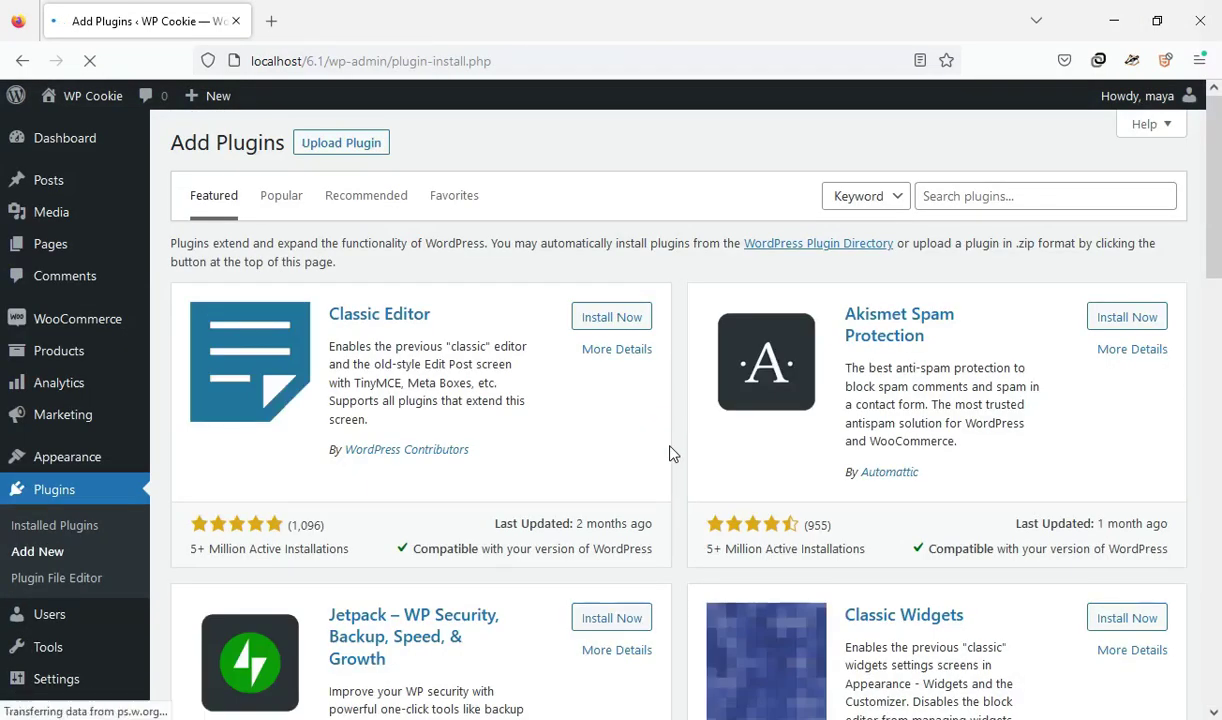
Search the plugins for "code snippet" and activate the Code Snippets plugin
left_click(993, 198)
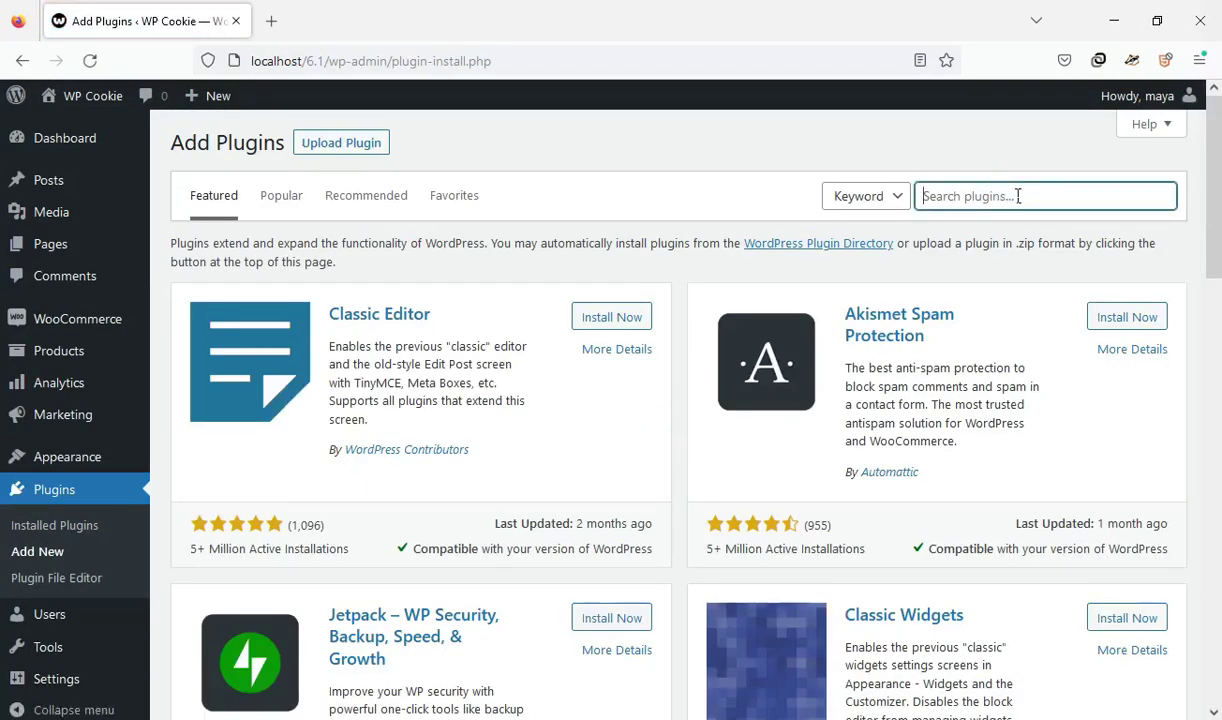
type("code")
key("Down")
key("Return")
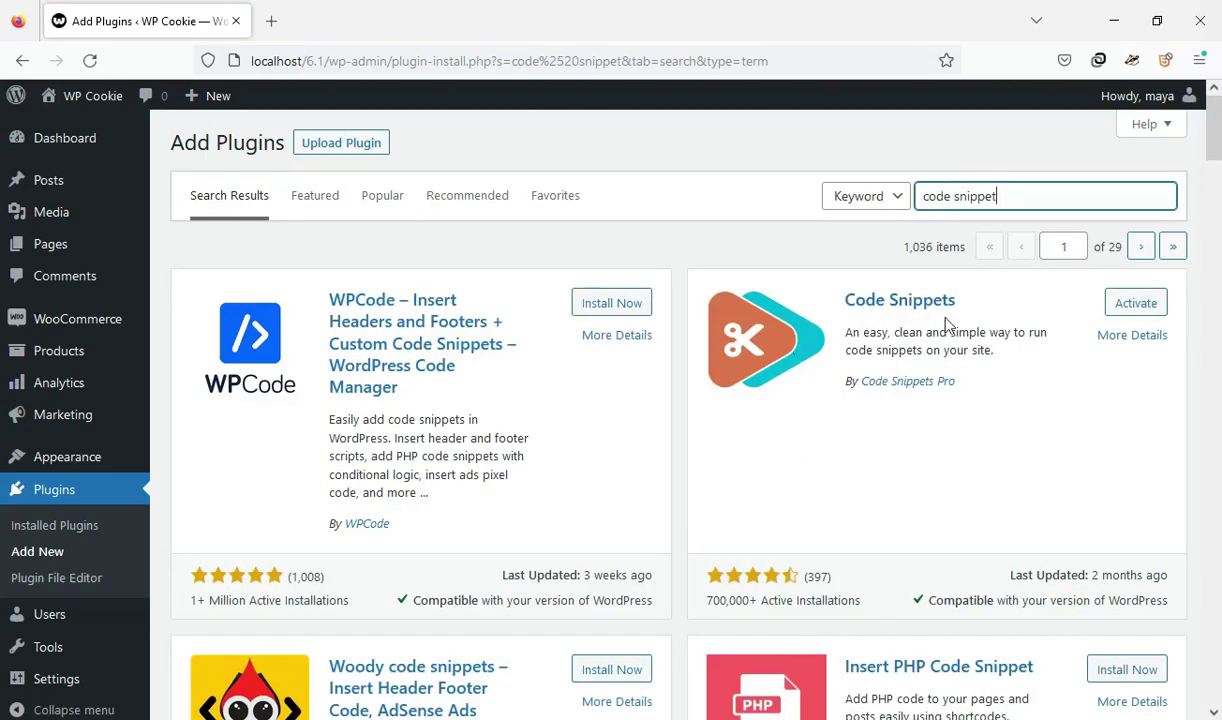
left_click(1127, 316)
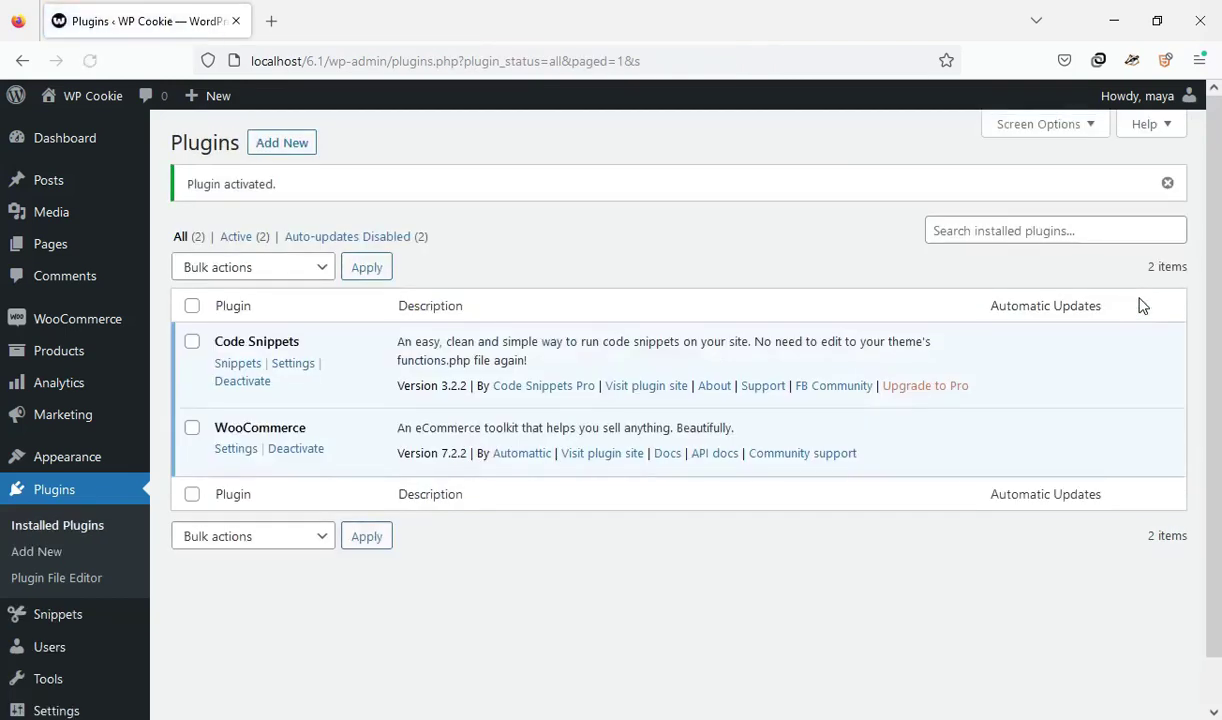
Create a new snippet and paste the copied number counter code into its PHP functions code
scroll(991, 347, "down", 1)
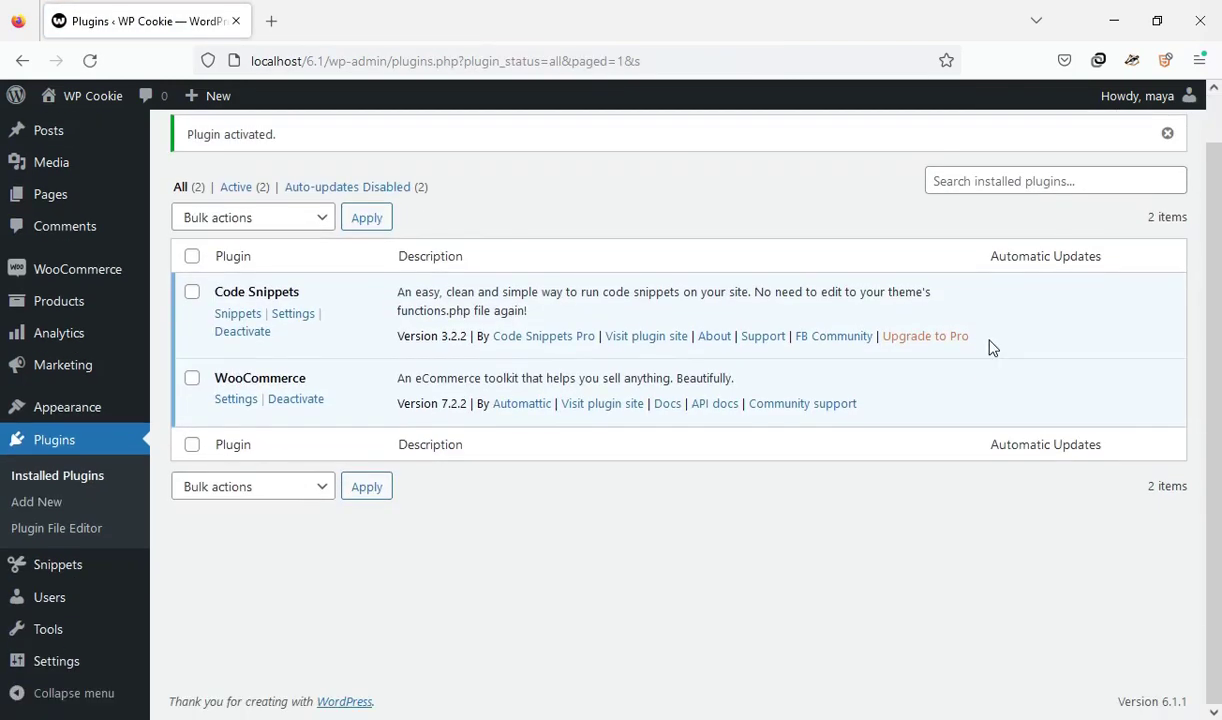
mouse_move(40, 574)
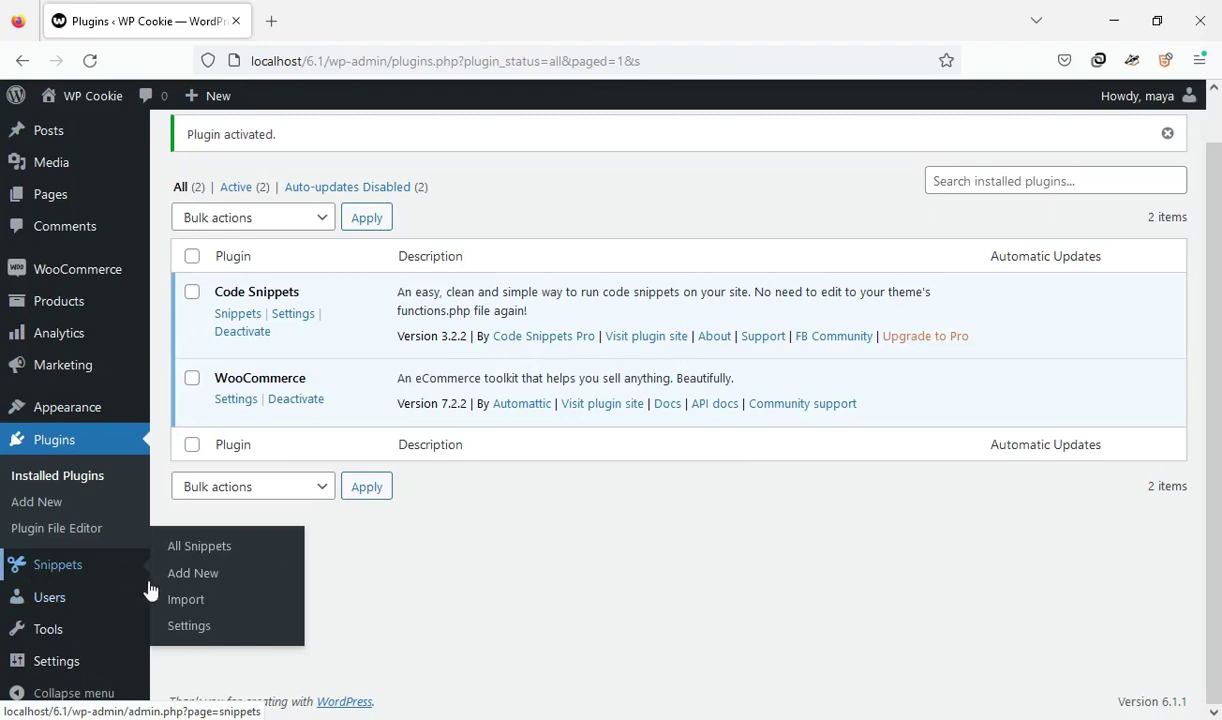
left_click(242, 578)
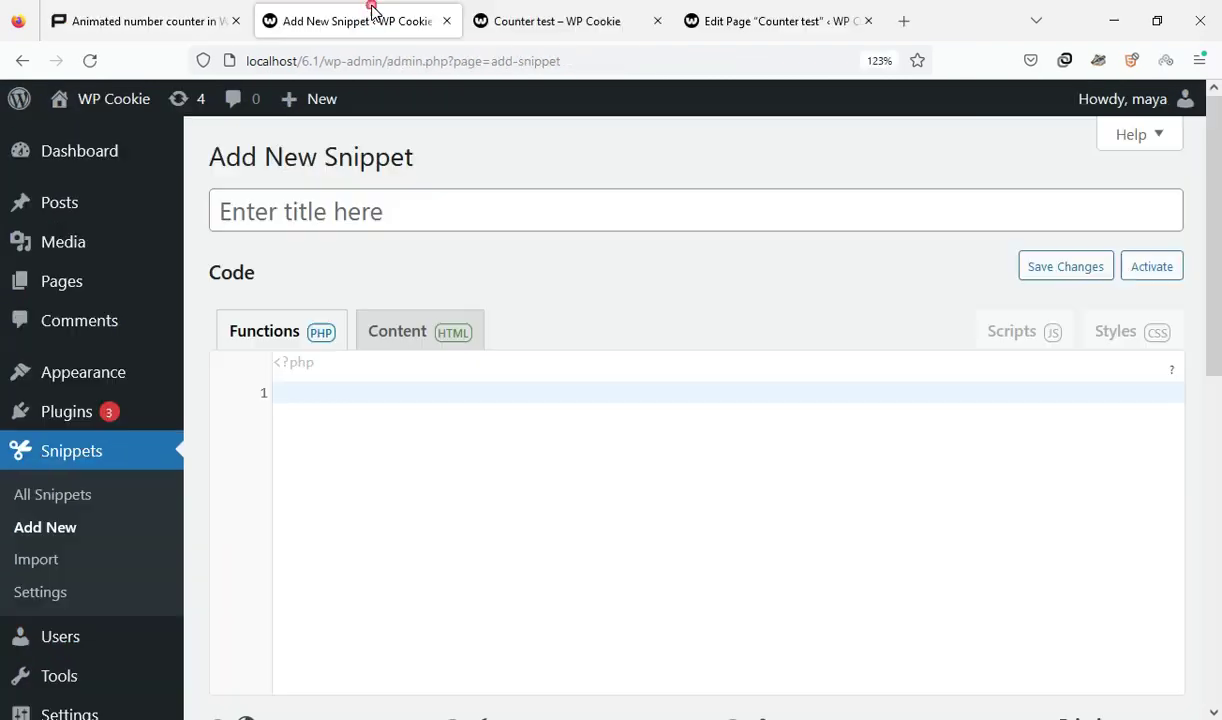
right_click(312, 394)
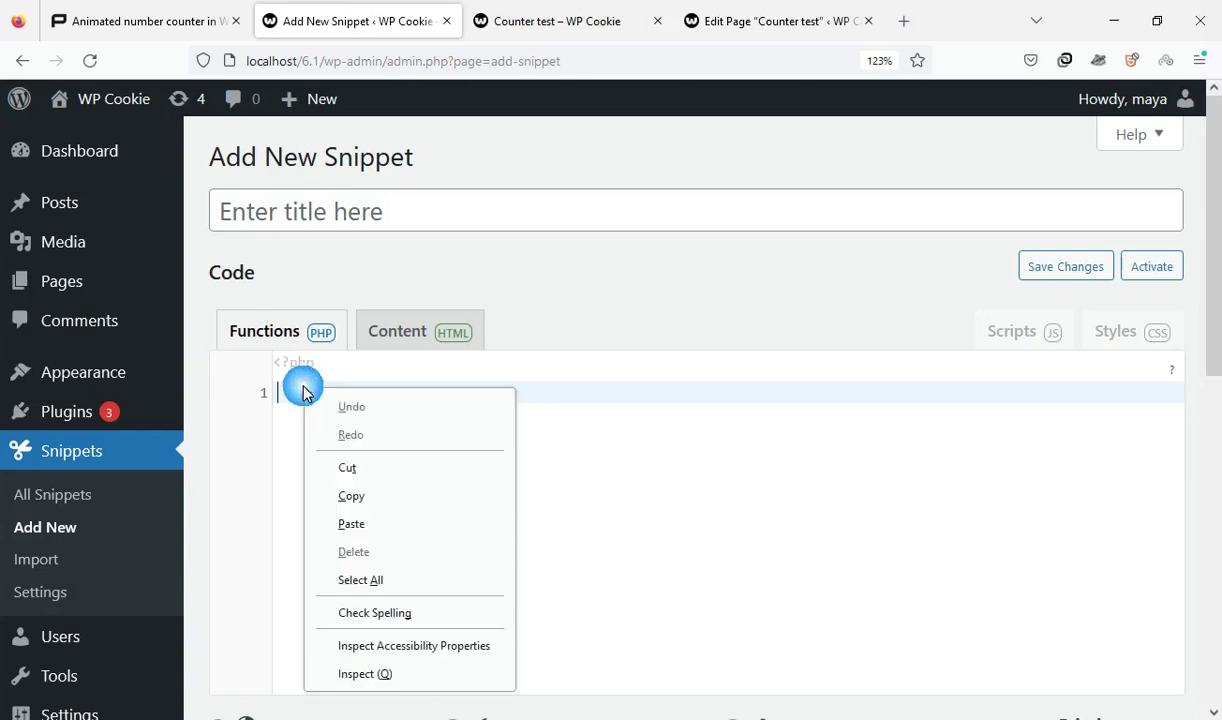
left_click(346, 532)
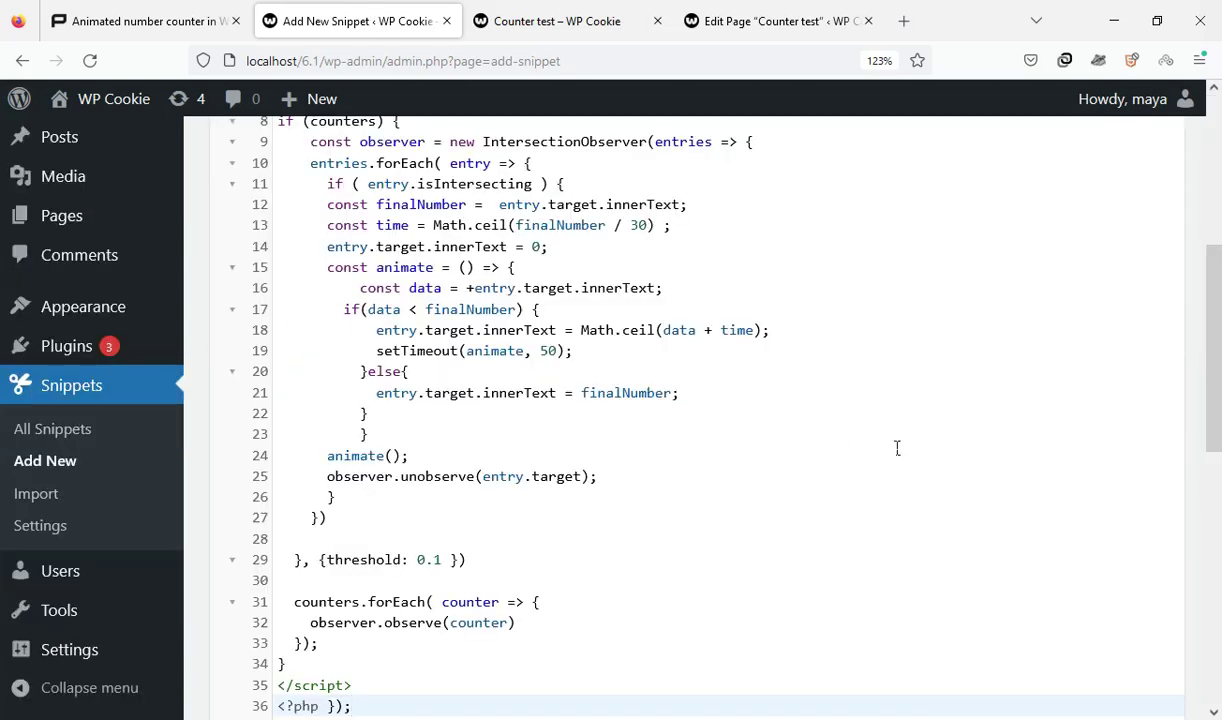
Title the snippet "Number counter", then save and activate it
scroll(1218, 197, "up", 4)
left_click(540, 224)
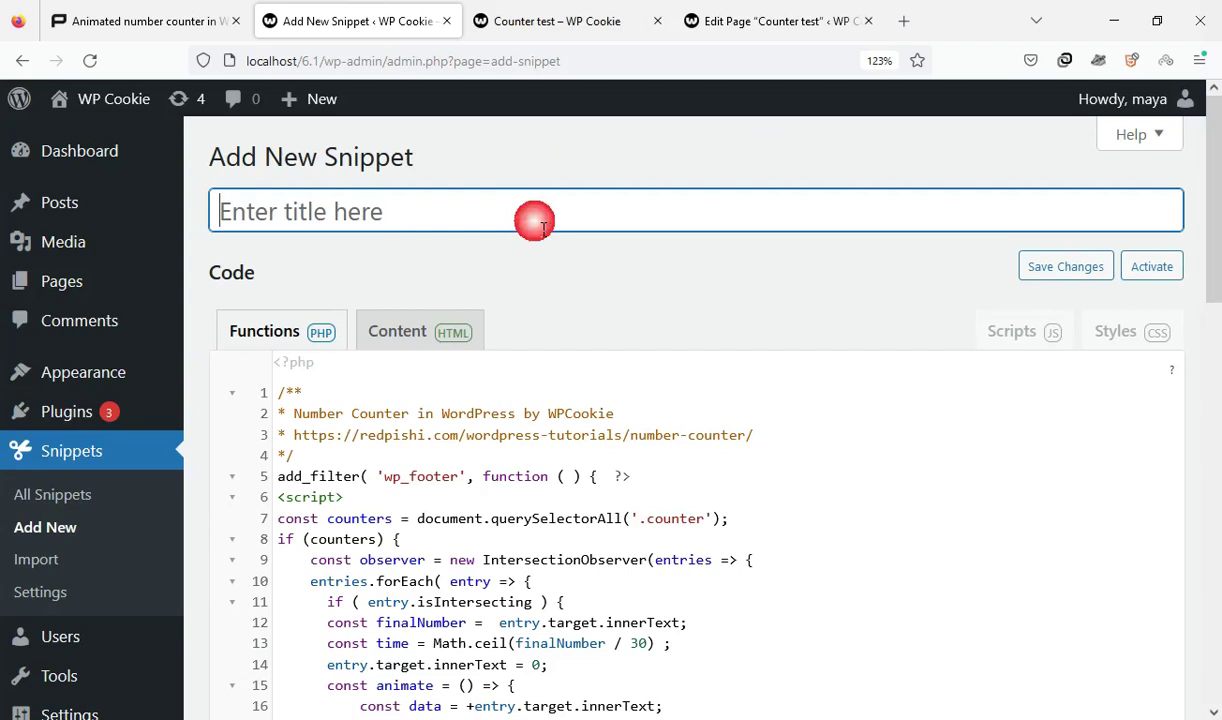
type("Number counter")
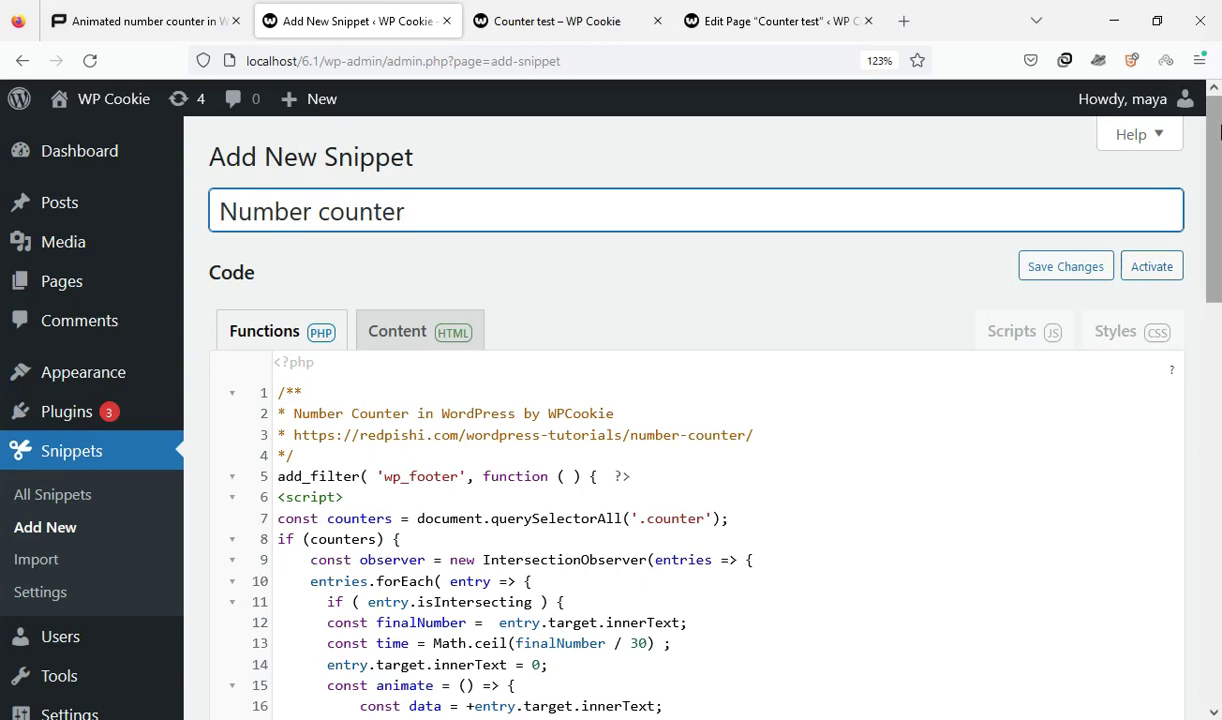
scroll(1053, 638, "down", 15)
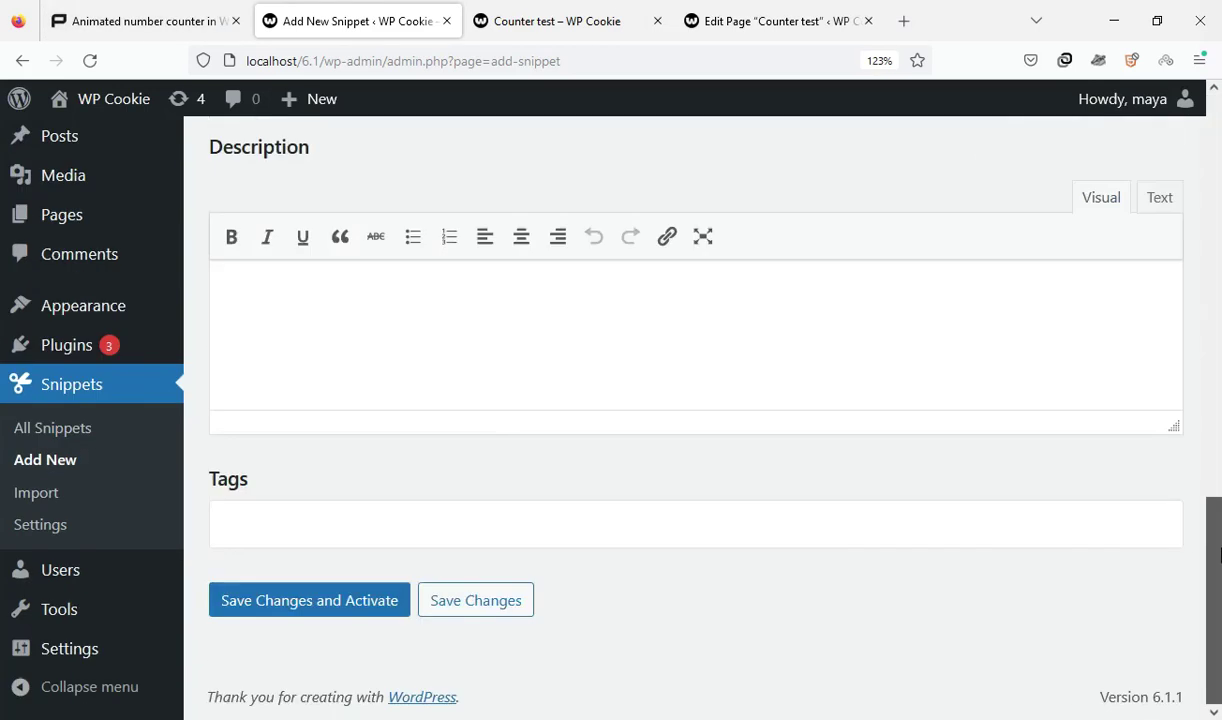
left_click(1053, 638)
left_click(347, 616)
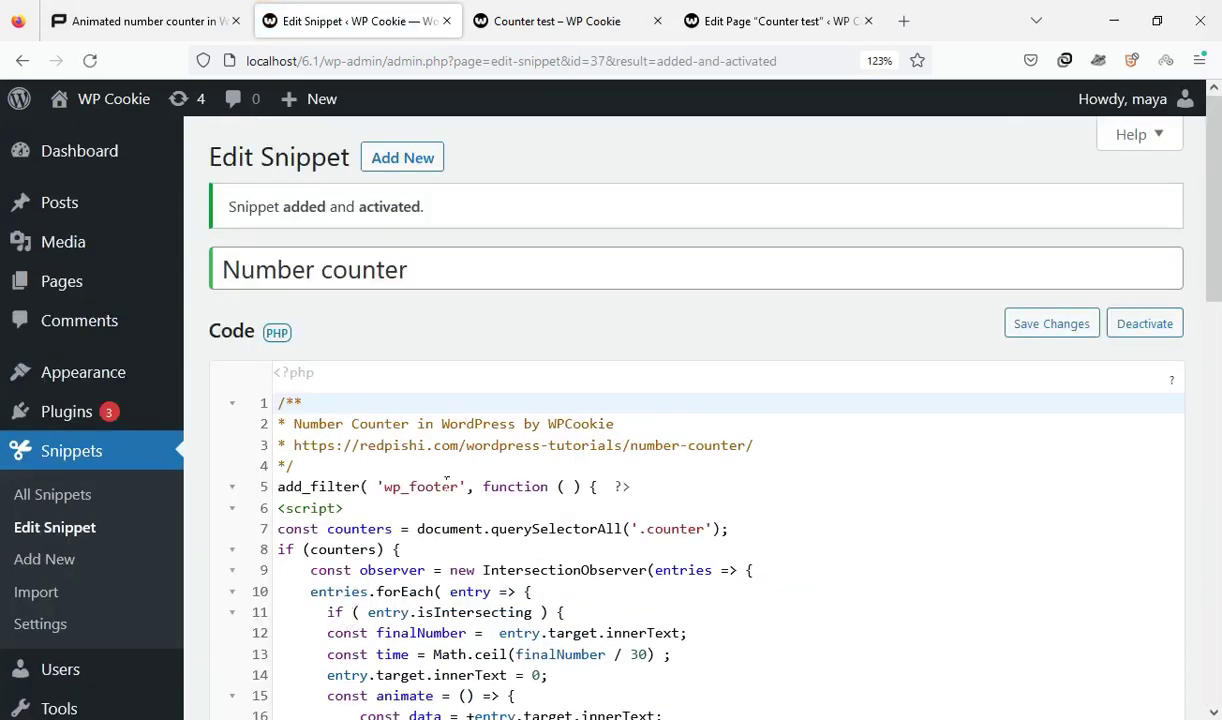
Create a new page titled "number counter test" containing a centre-aligned paragraph with the number 1402
mouse_move(130, 286)
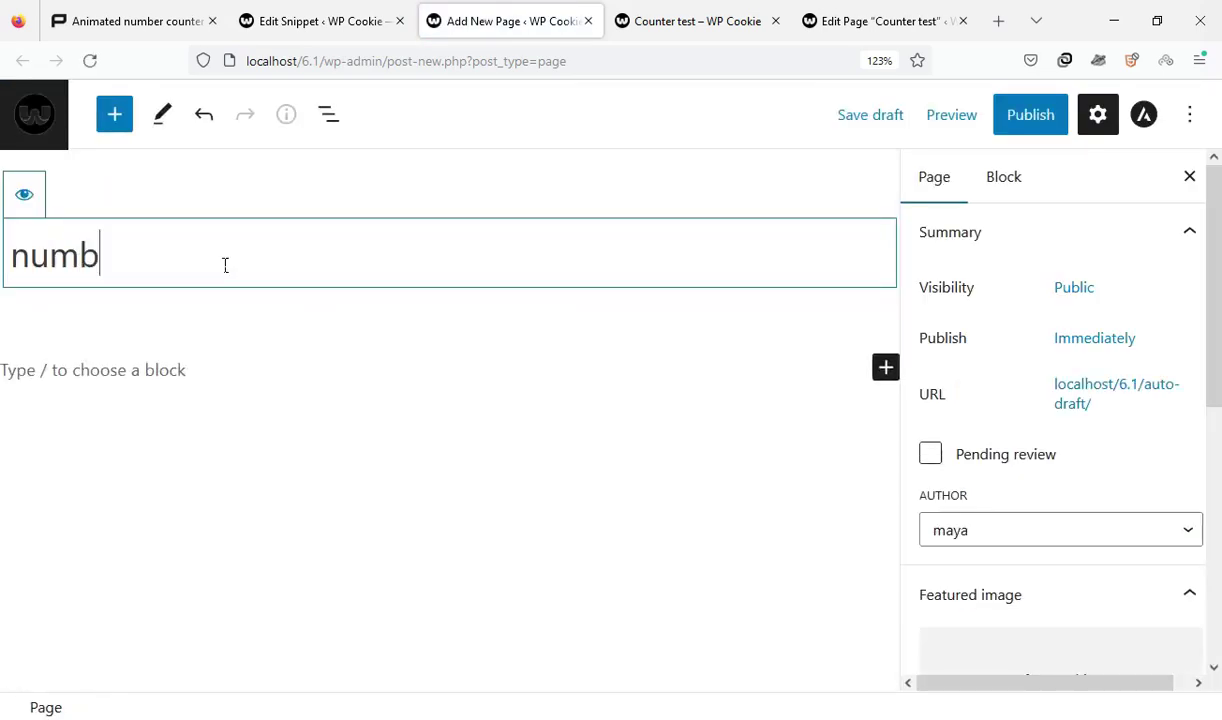
left_click(207, 366)
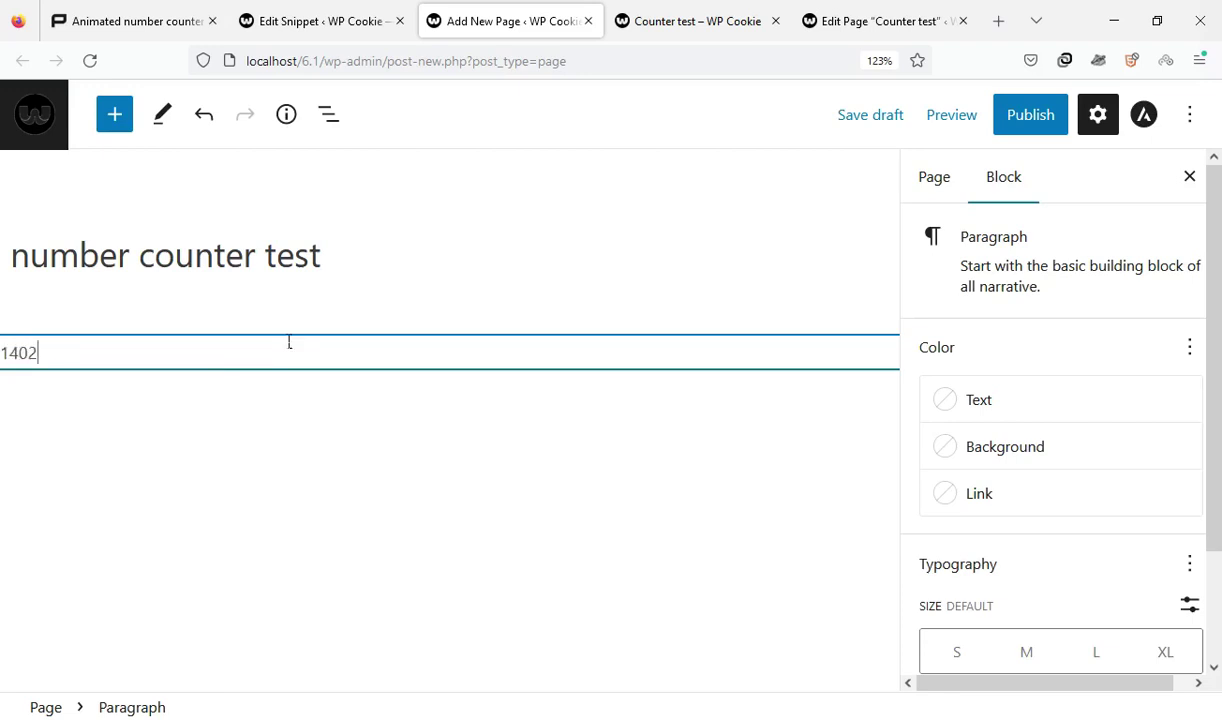
left_click(88, 296)
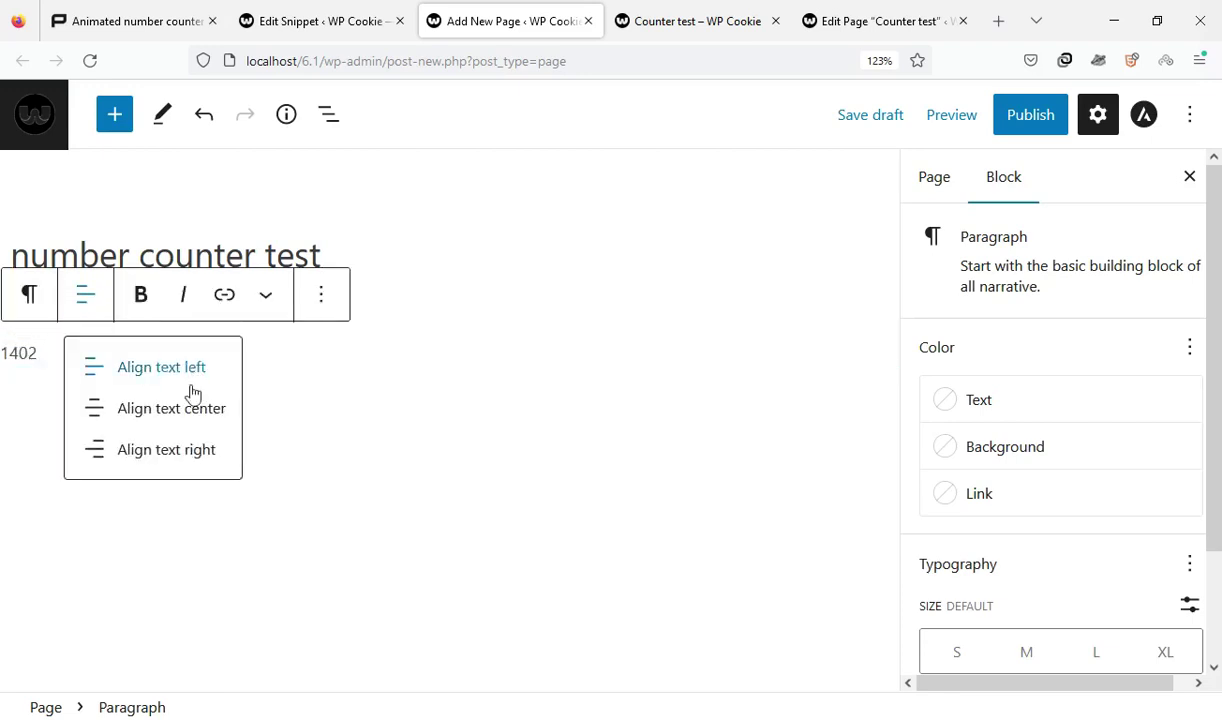
left_click(144, 415)
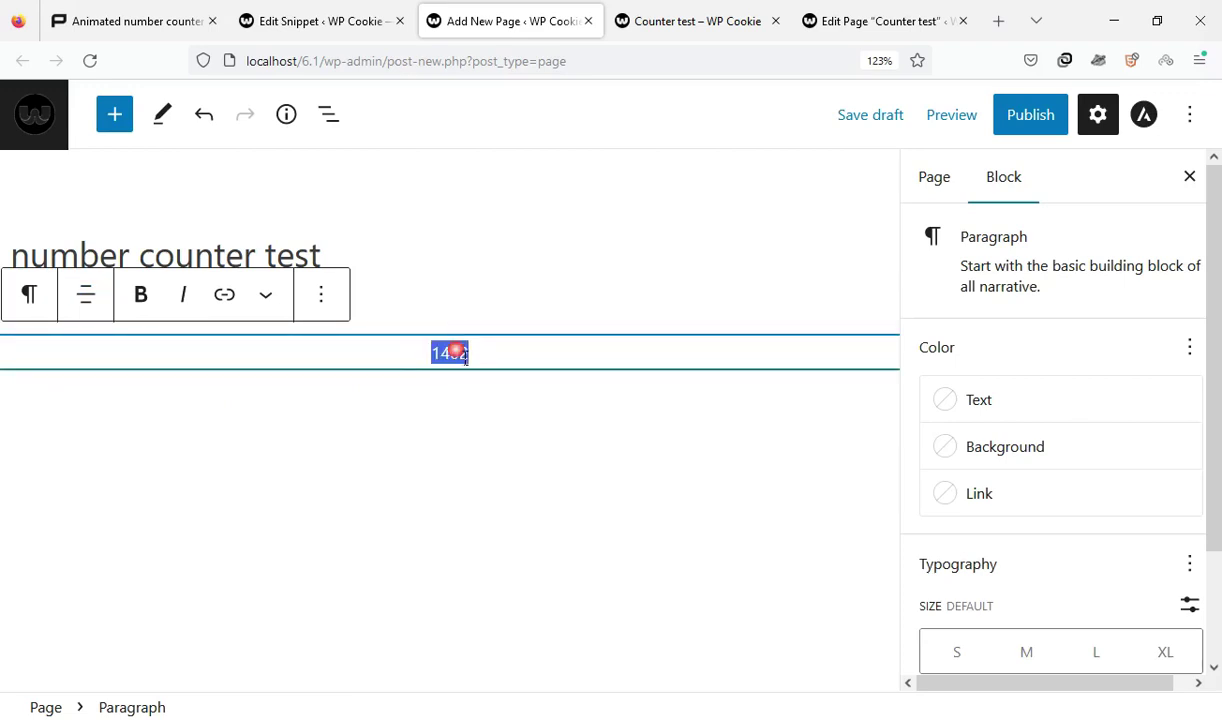
Make the 1402 paragraph's text bold and set its font size to XL
left_click(137, 297)
scroll(1100, 413, "down", 3)
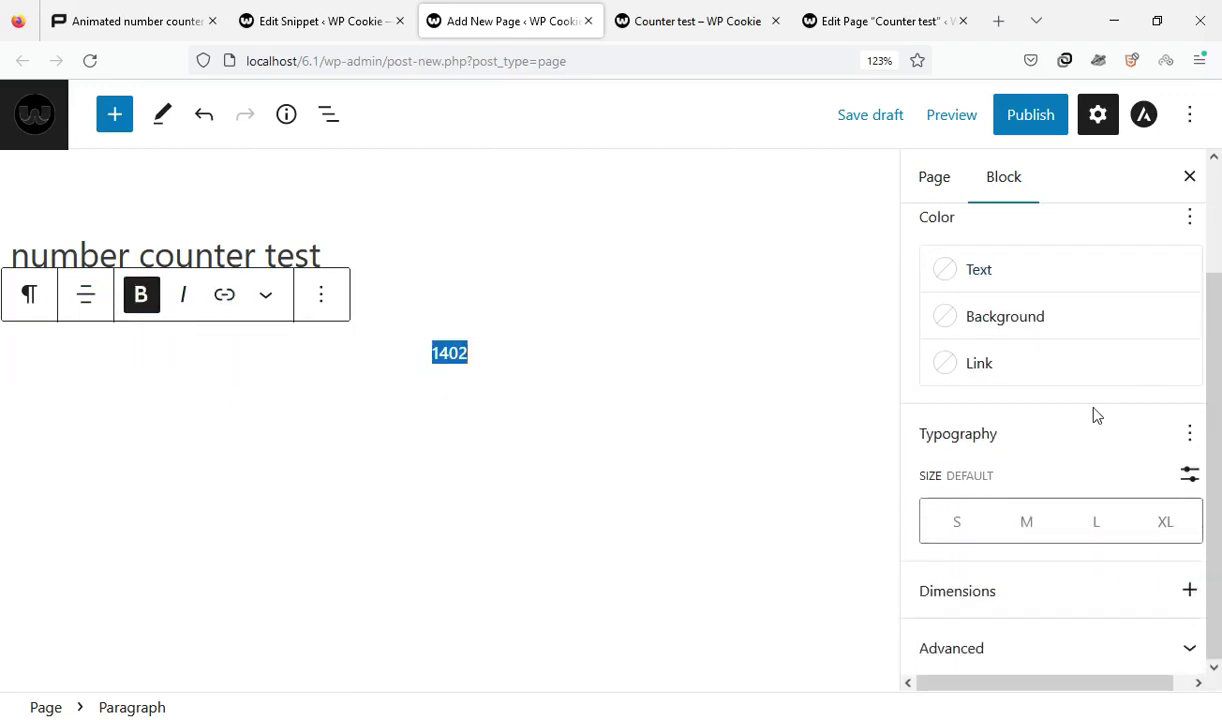
left_click(1163, 527)
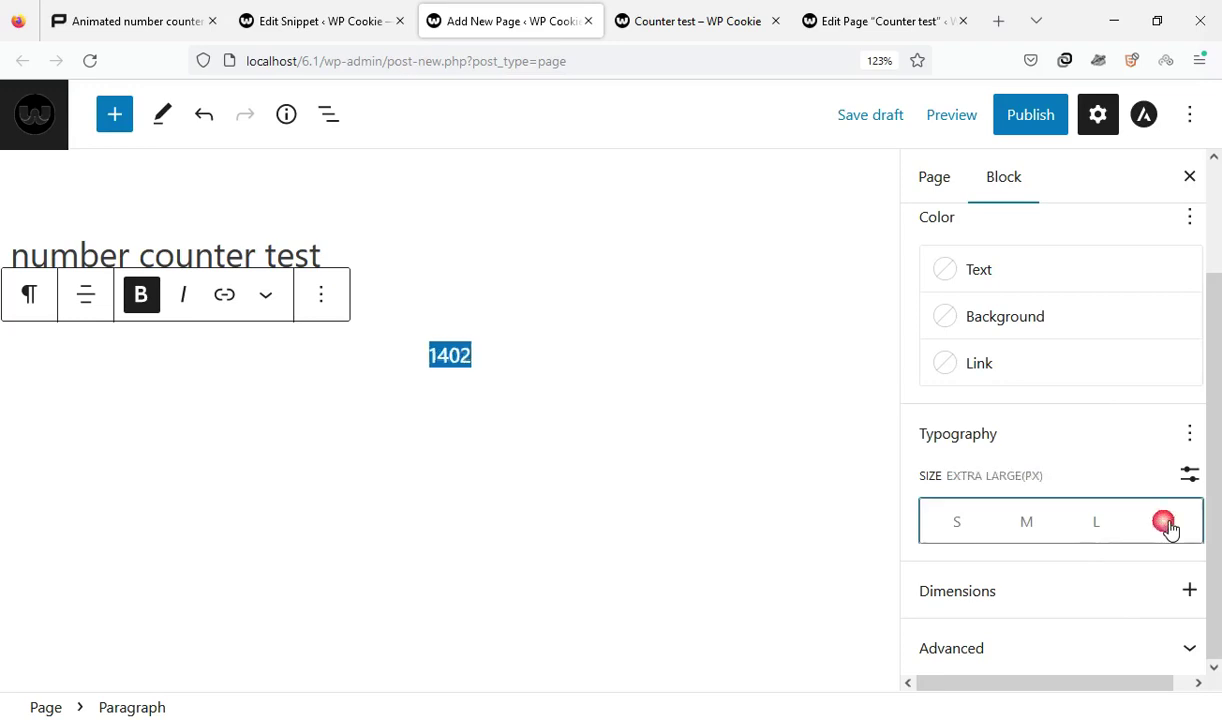
left_click(697, 502)
left_click(548, 398)
Assign the additional CSS class "counter" to the 1402 paragraph
scroll(1091, 535, "down", 2)
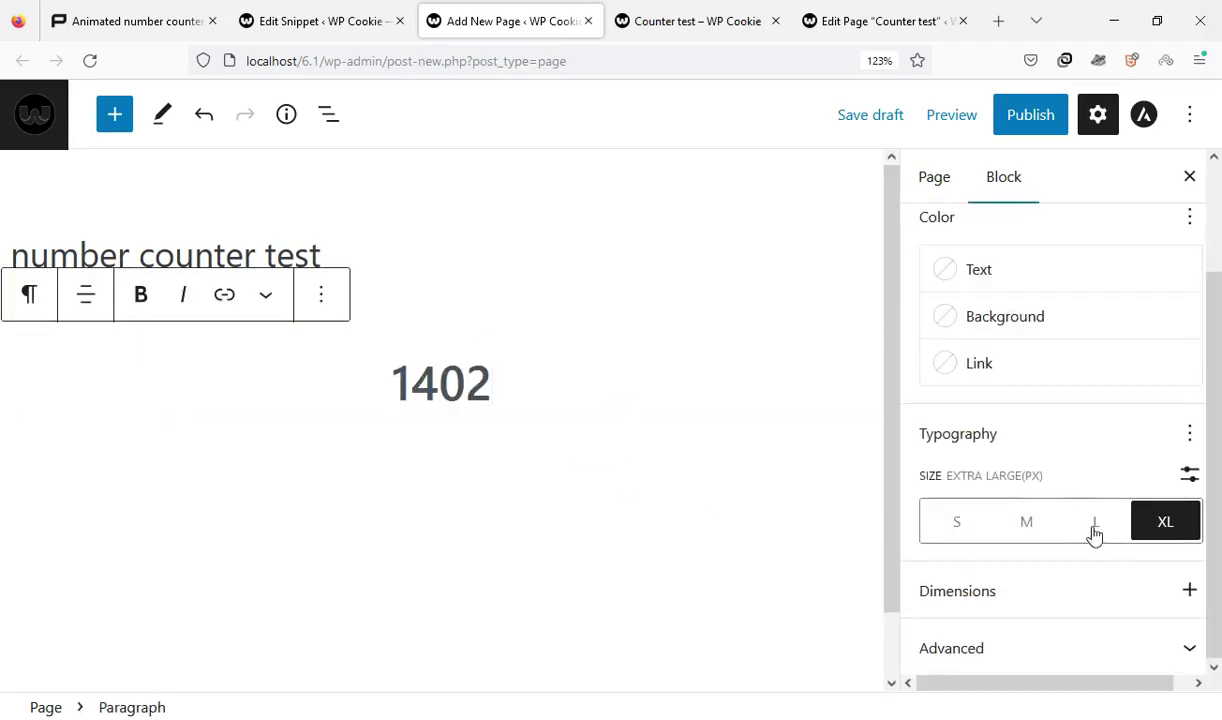
left_click(1019, 649)
left_click(997, 606)
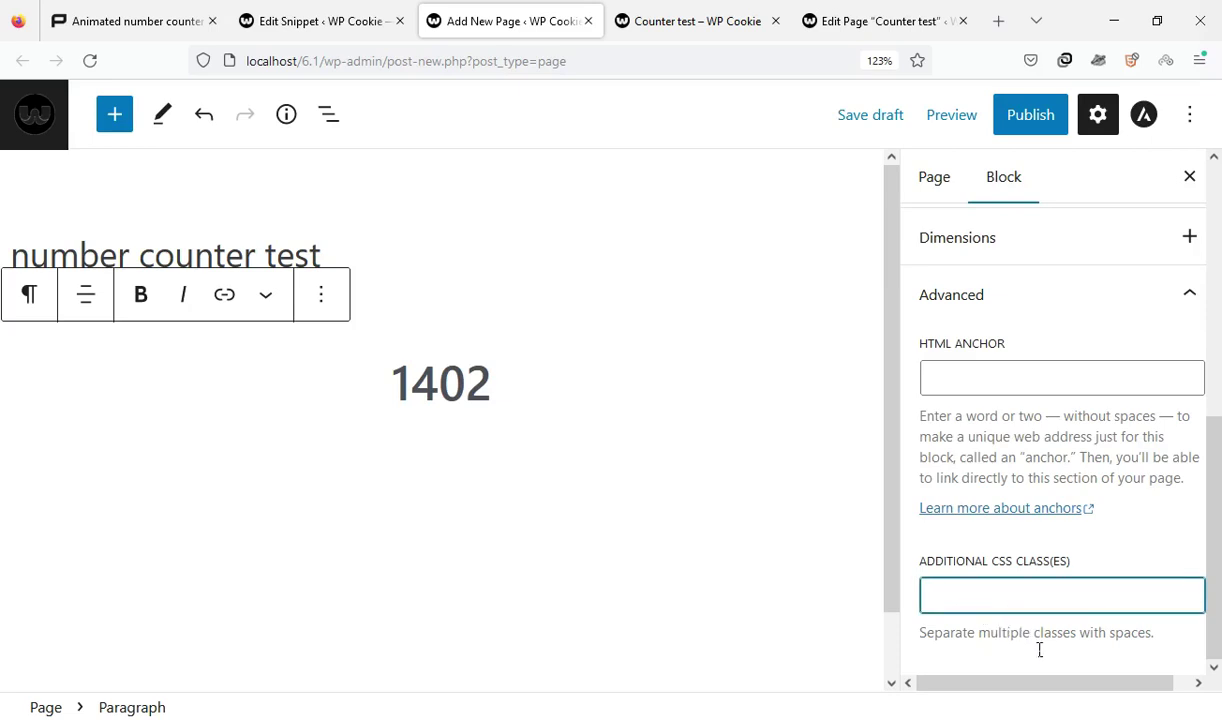
type("counter")
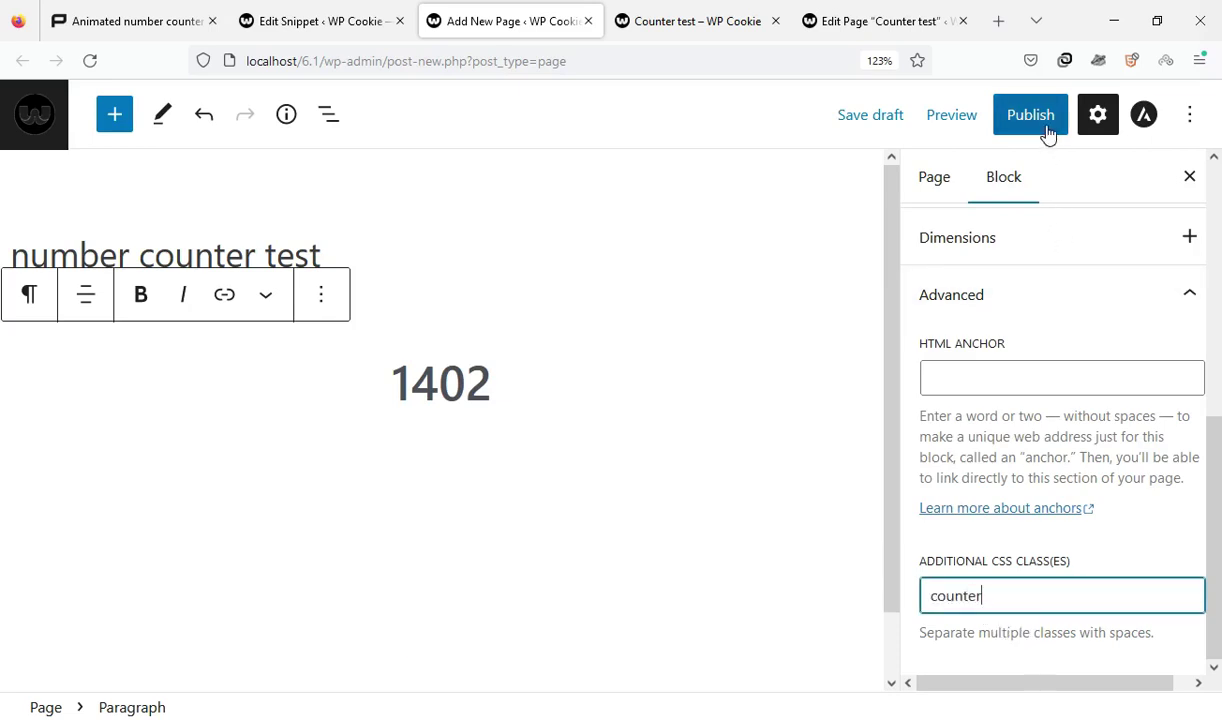
Publish the "number counter test" page, view it live and reload it to replay the counter animation
left_click(1045, 131)
left_click(1035, 129)
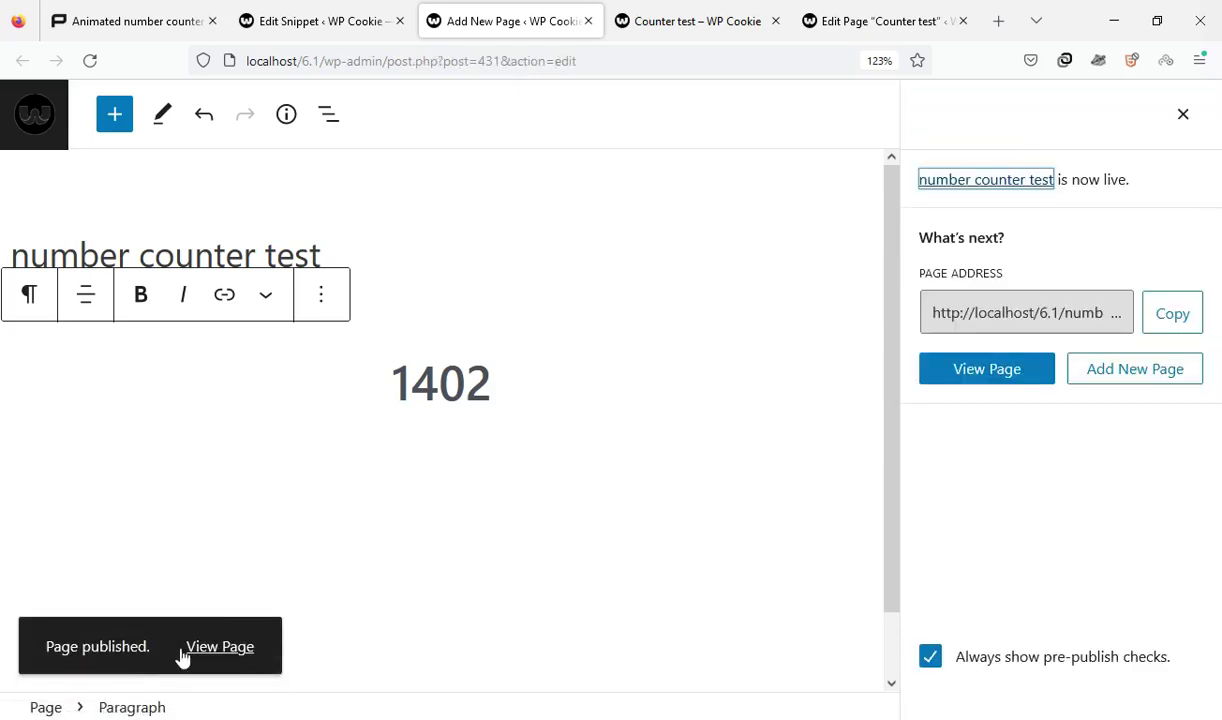
left_click(204, 649)
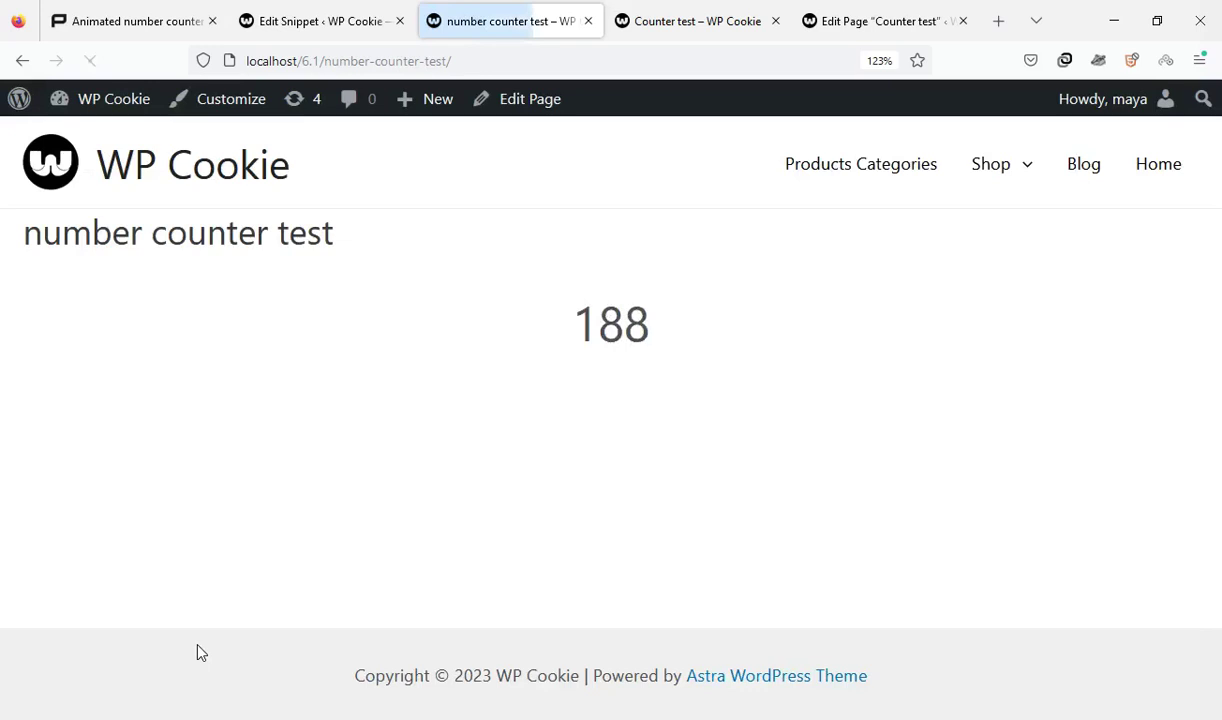
left_click_drag(552, 310, 667, 337)
left_click(704, 365)
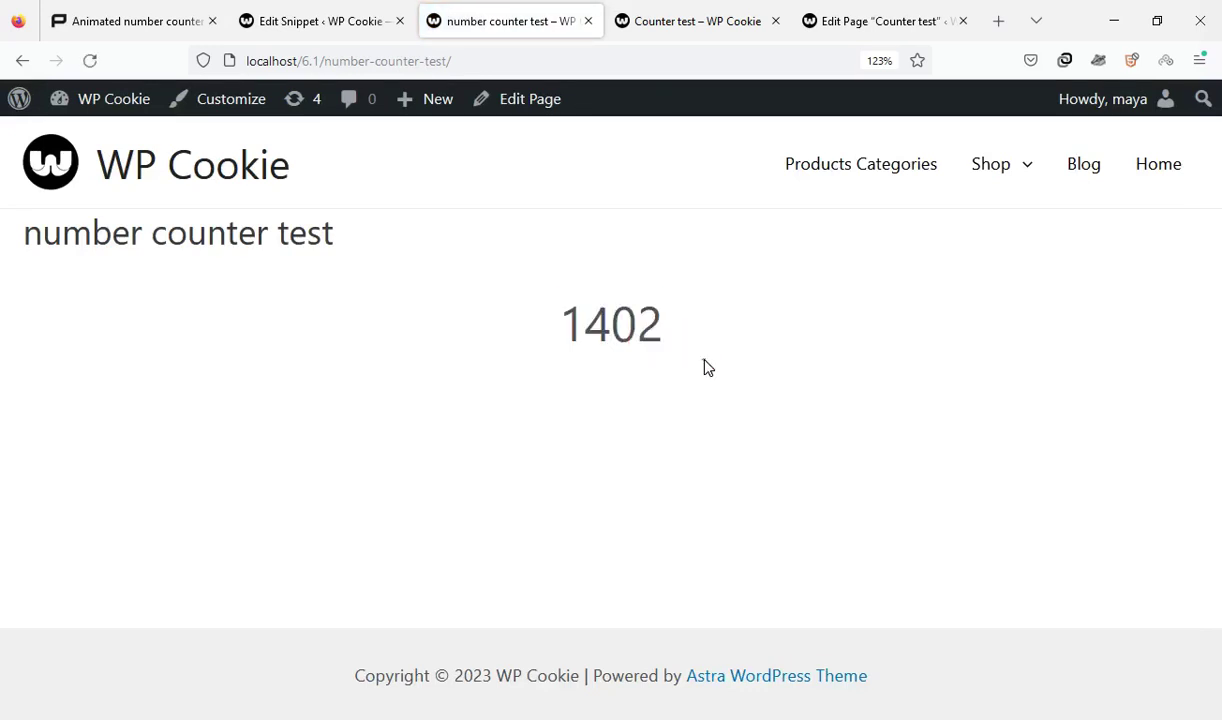
left_click(89, 60)
Reopen the page for editing and duplicate the 1402 paragraph until there are eight copies in total
left_click(535, 98)
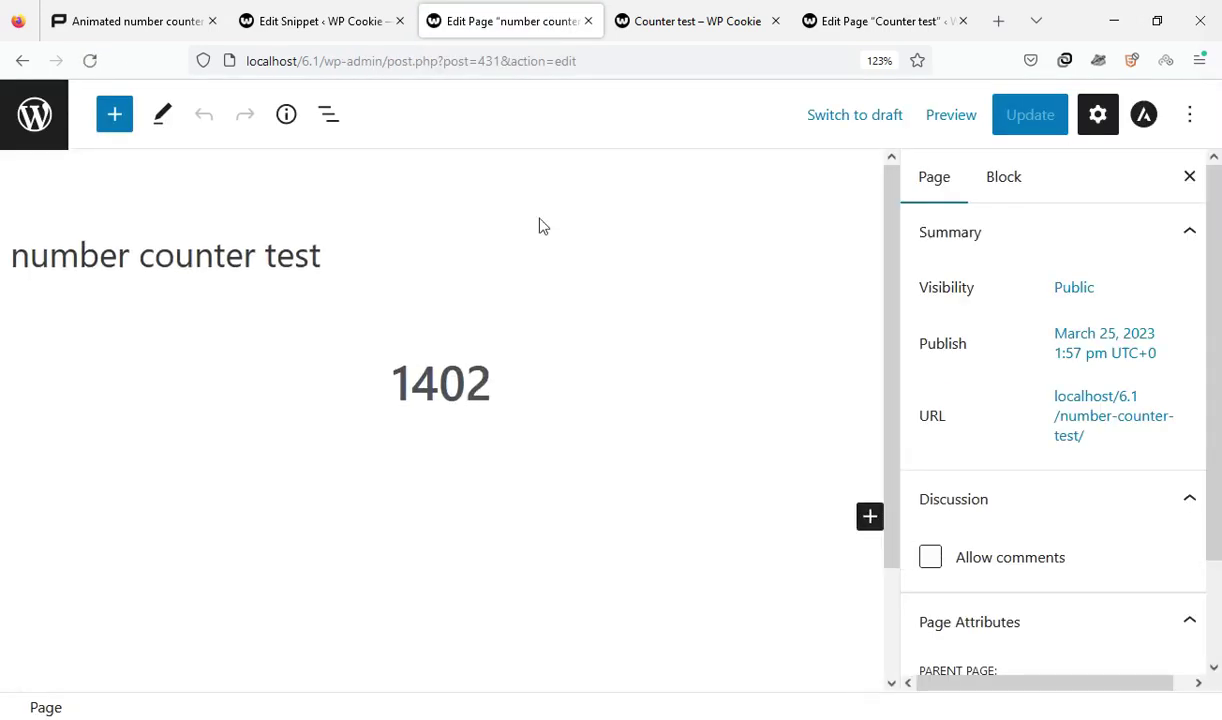
left_click(546, 412)
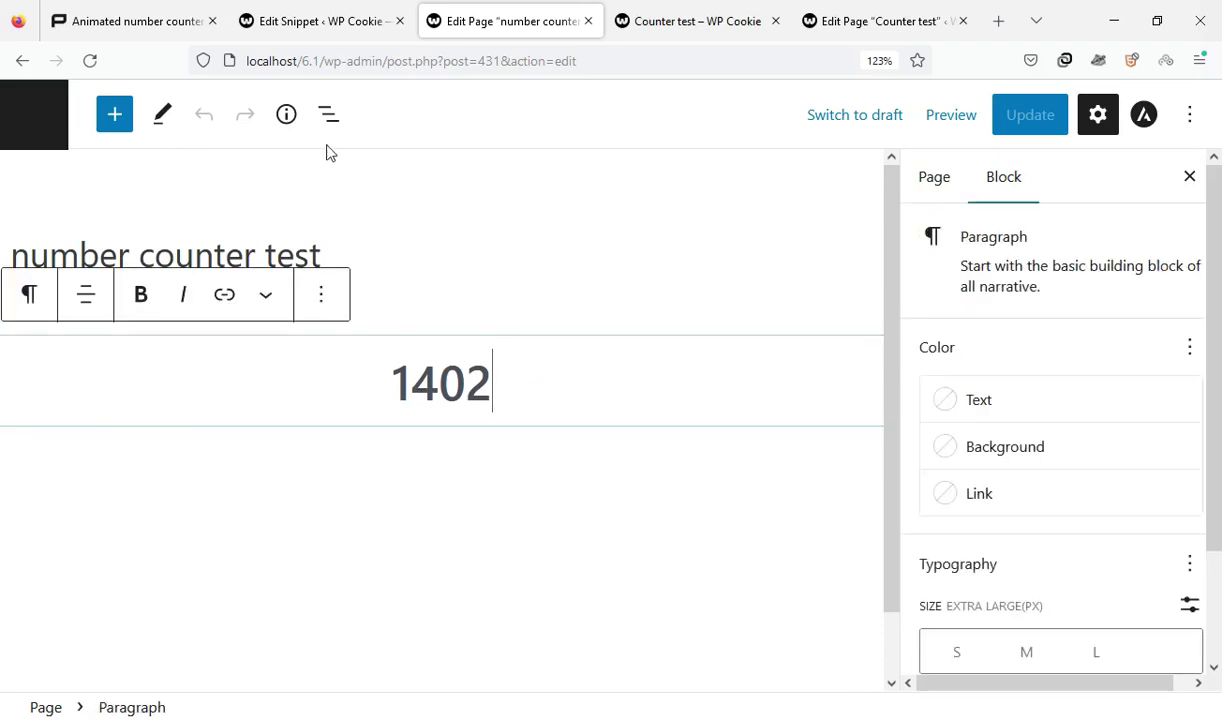
left_click(331, 118)
left_click(375, 234)
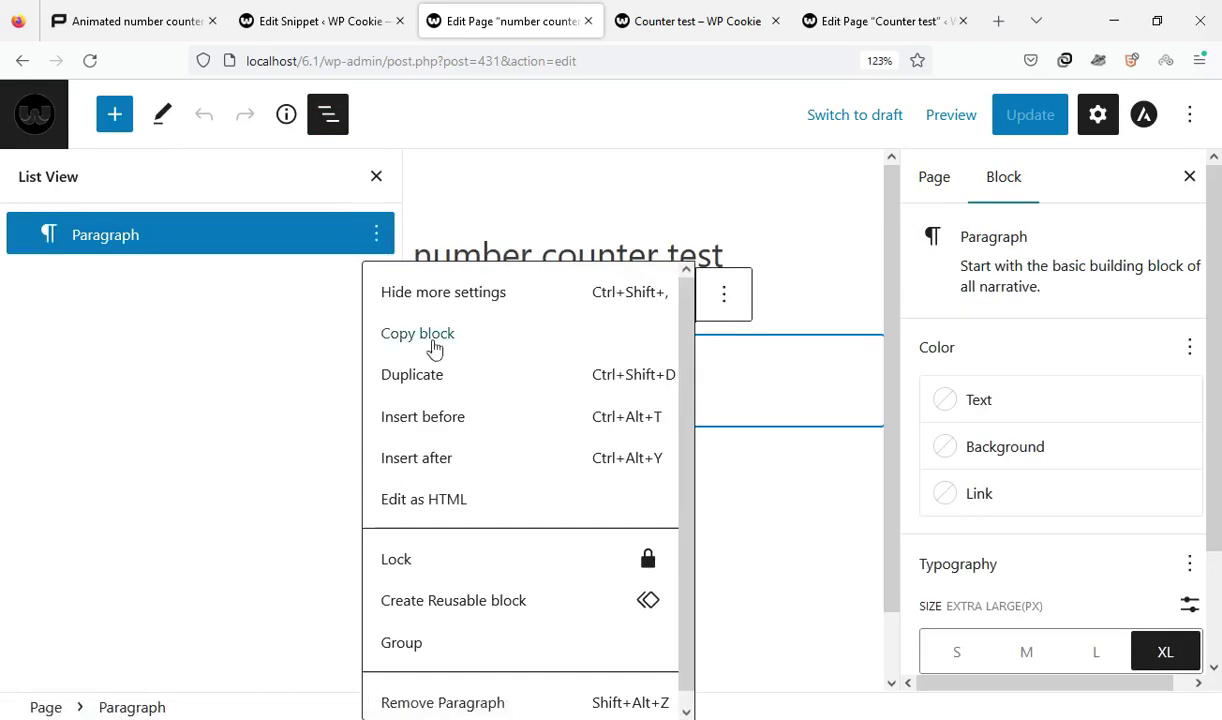
left_click(412, 374)
left_click(428, 418)
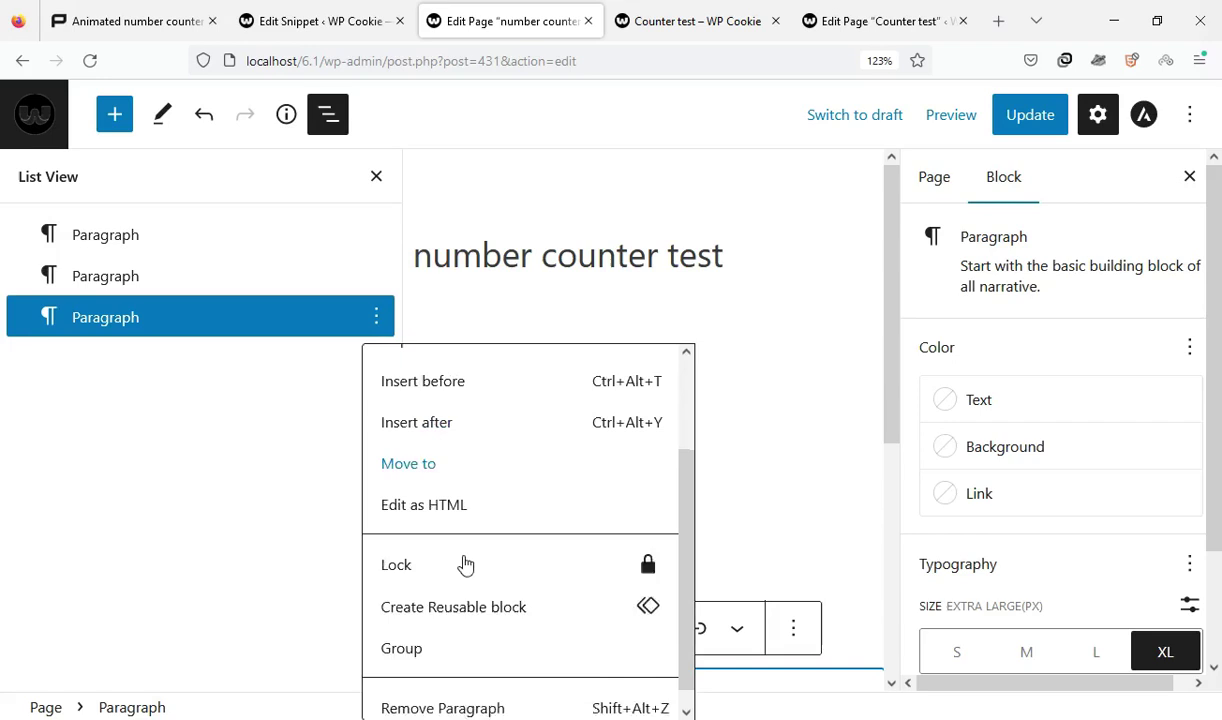
left_click(440, 452)
left_click(436, 500)
left_click(392, 455)
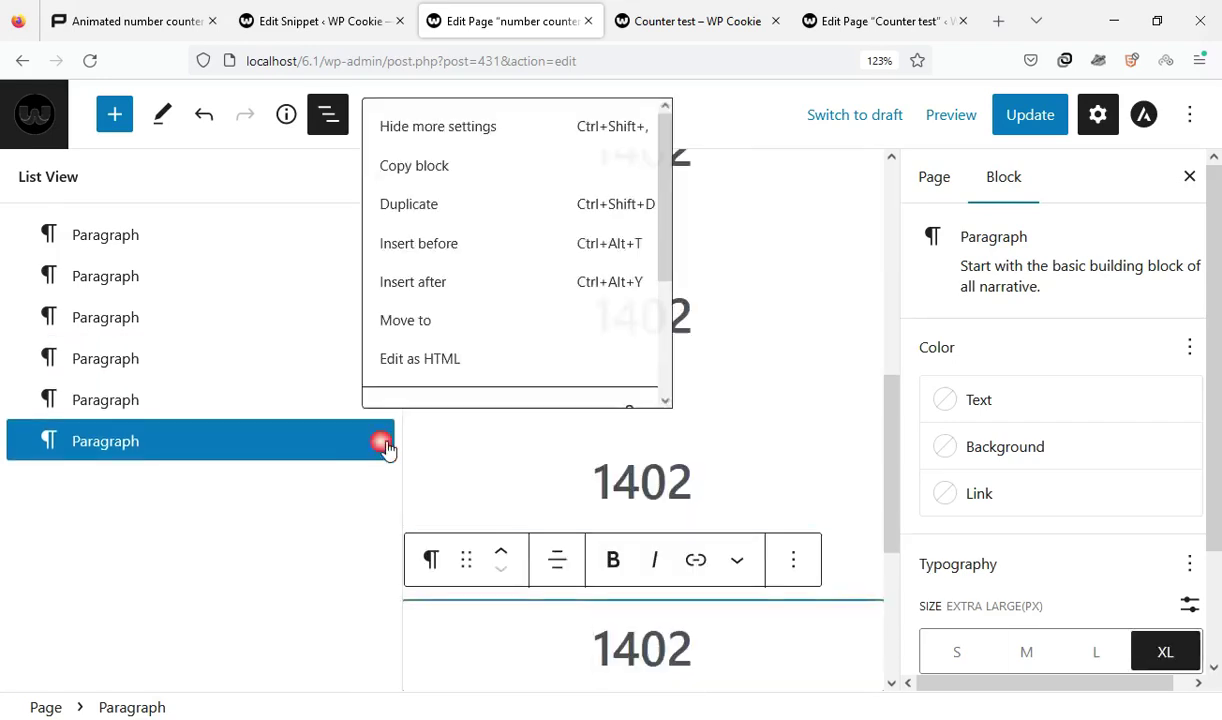
left_click(412, 191)
left_click(412, 191)
Change the numbers in the second, third and fourth paragraphs to 2023, 56 and 8000
scroll(660, 400, "up", 5)
double_click(647, 547)
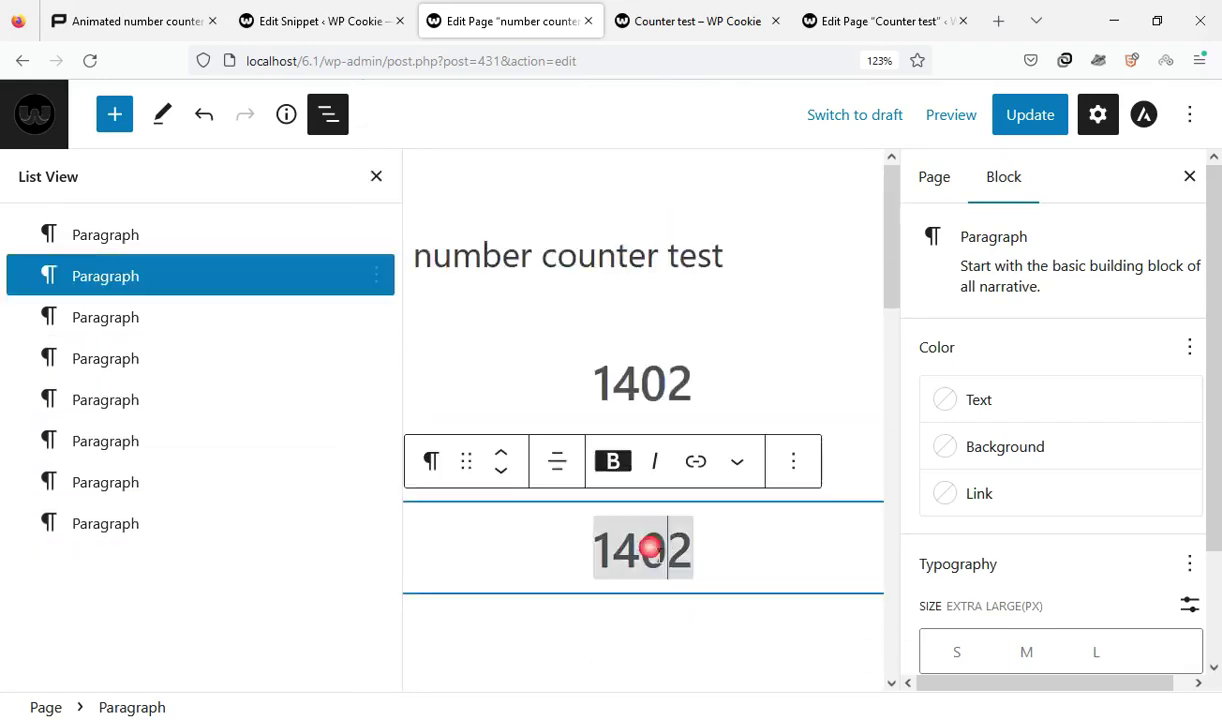
type("2023")
scroll(649, 505, "down", 2)
double_click(647, 485)
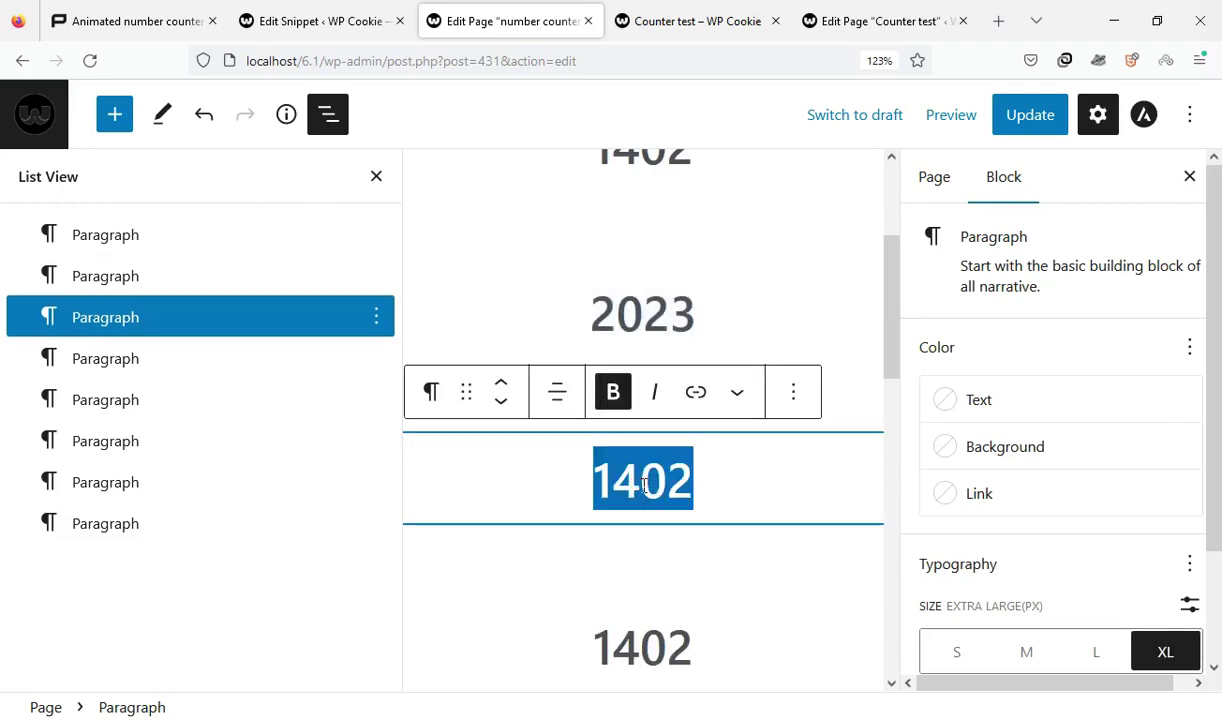
type("56")
double_click(677, 635)
scroll(665, 633, "down", 2)
type("8000")
Change the fifth and sixth paragraphs to 15306 and 90, and the last paragraph to 6870
scroll(682, 636, "down", 5)
double_click(649, 338)
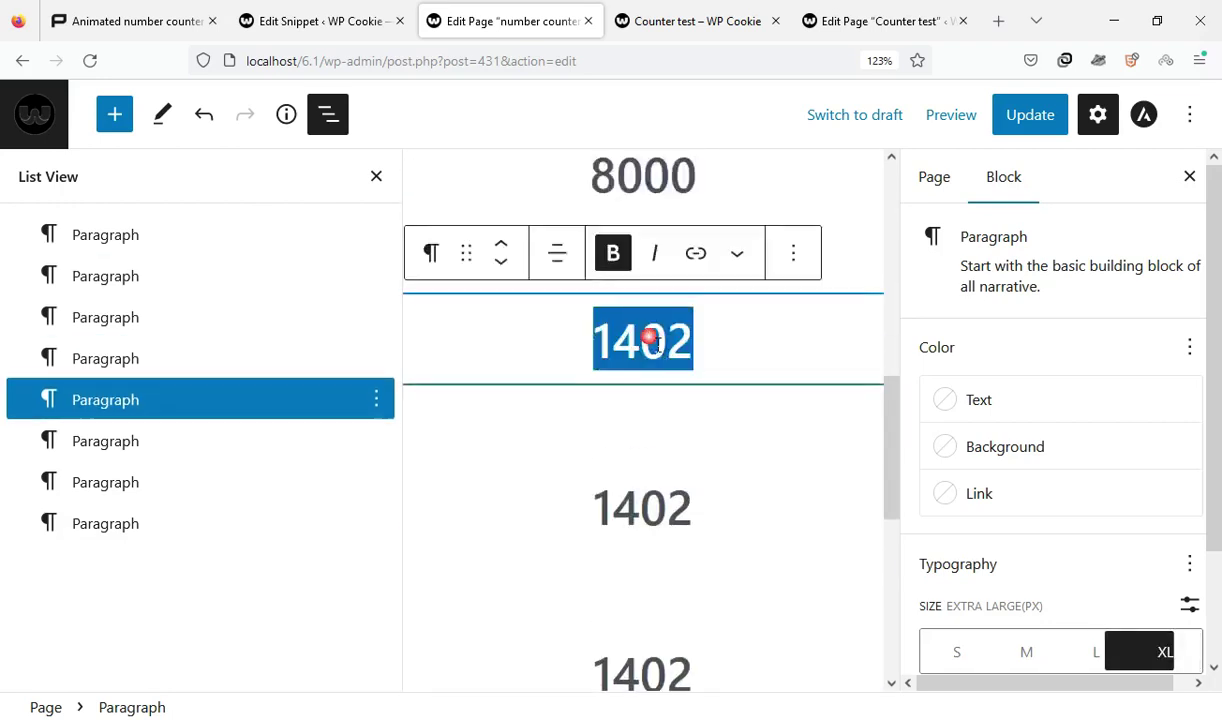
type("15306")
double_click(647, 507)
type("90")
scroll(650, 450, "down", 5)
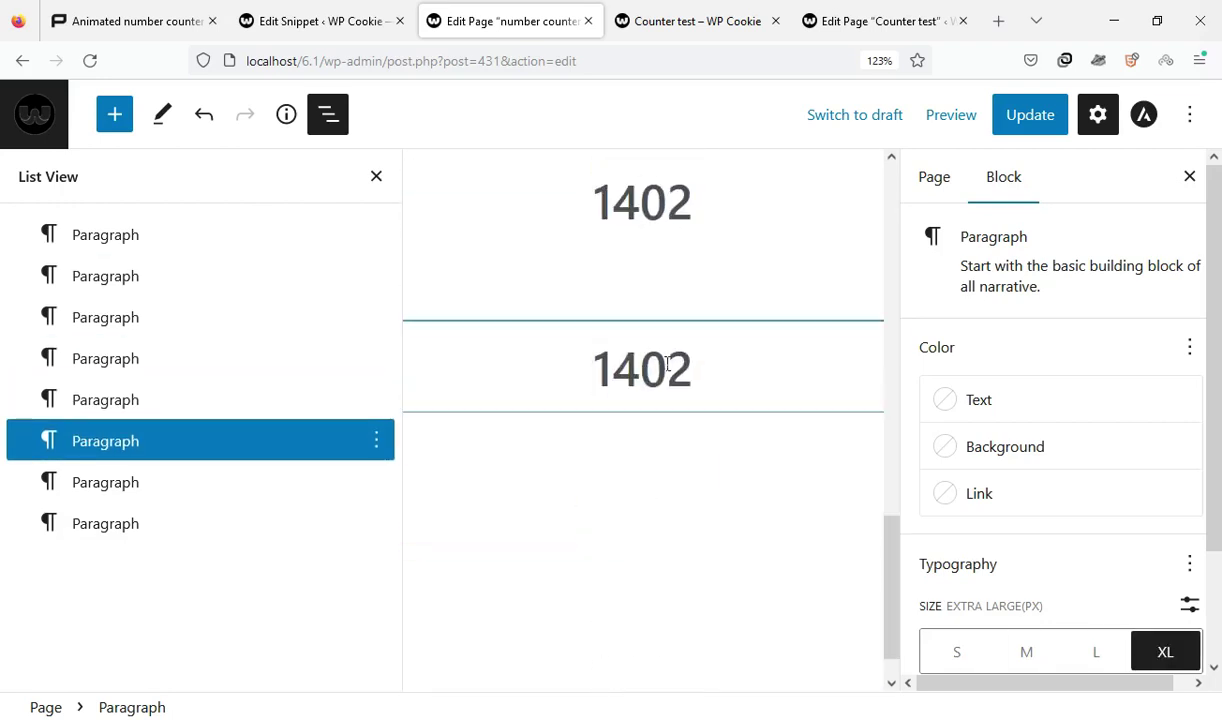
double_click(660, 366)
type("6870")
Update the "number counter test" page and view all its animated counters on the live page
left_click(1017, 116)
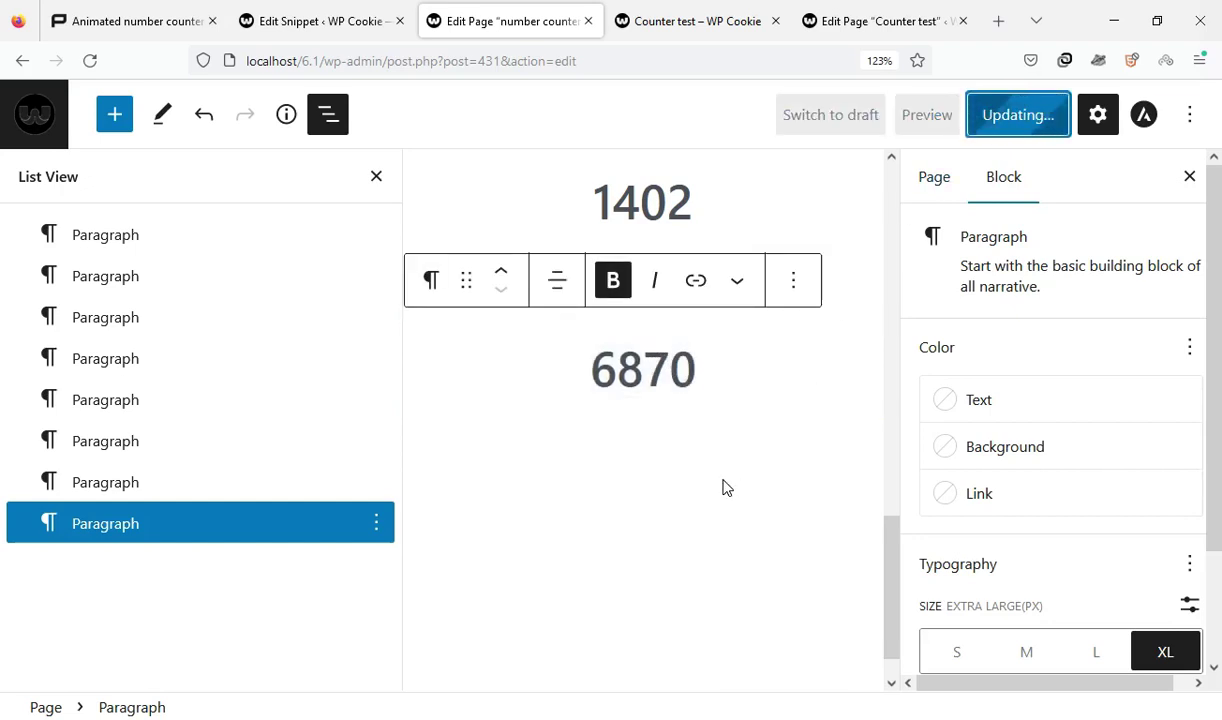
left_click(222, 650)
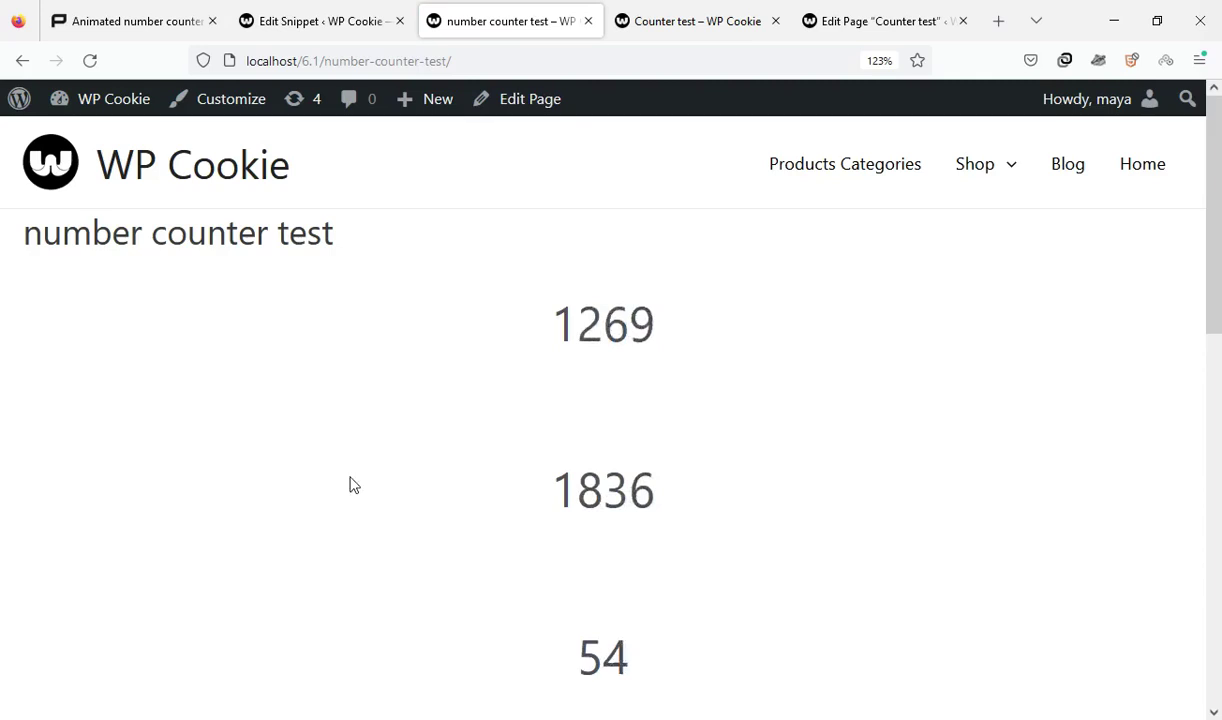
left_click_drag(1218, 272, 1218, 695)
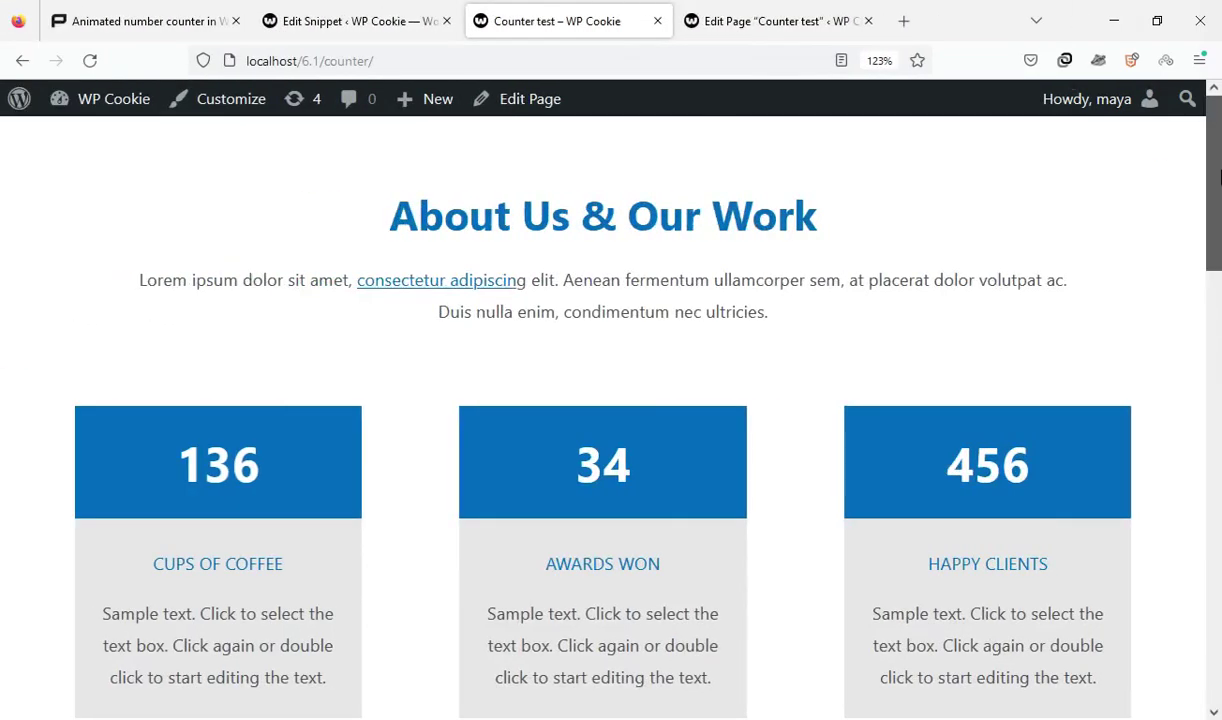
Reload the live "Counter test" page and examine its number boxes
left_click_drag(1215, 200, 1215, 95)
left_click(88, 63)
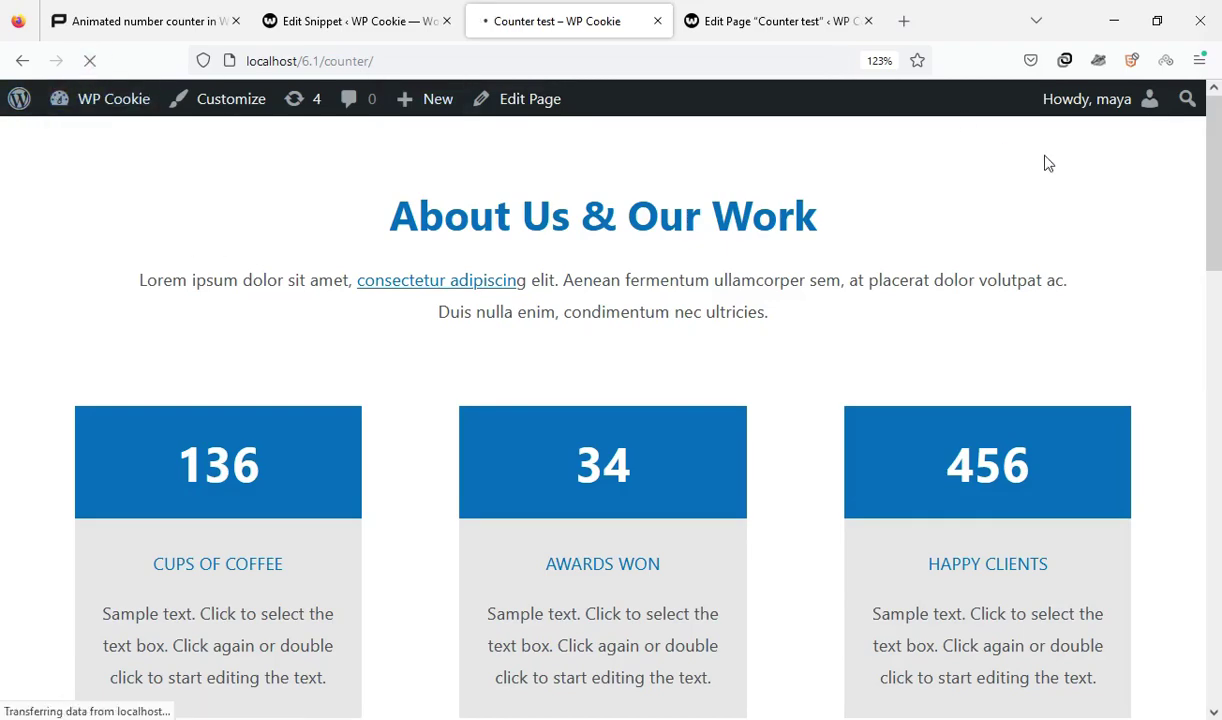
left_click_drag(1213, 180, 760, 5)
Switch to editing the "Counter test" page and assign the additional CSS class "counter" to the 136 paragraph above Cups of Coffee
left_click(745, 8)
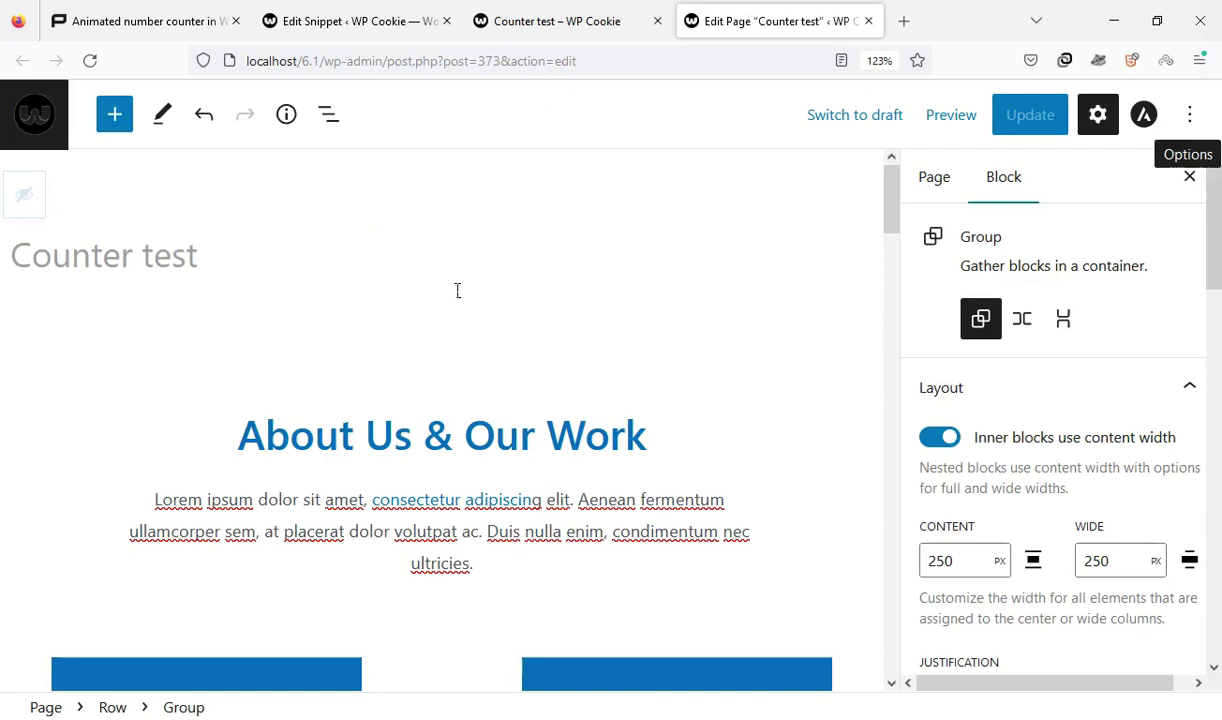
left_click_drag(889, 185, 887, 259)
double_click(220, 392)
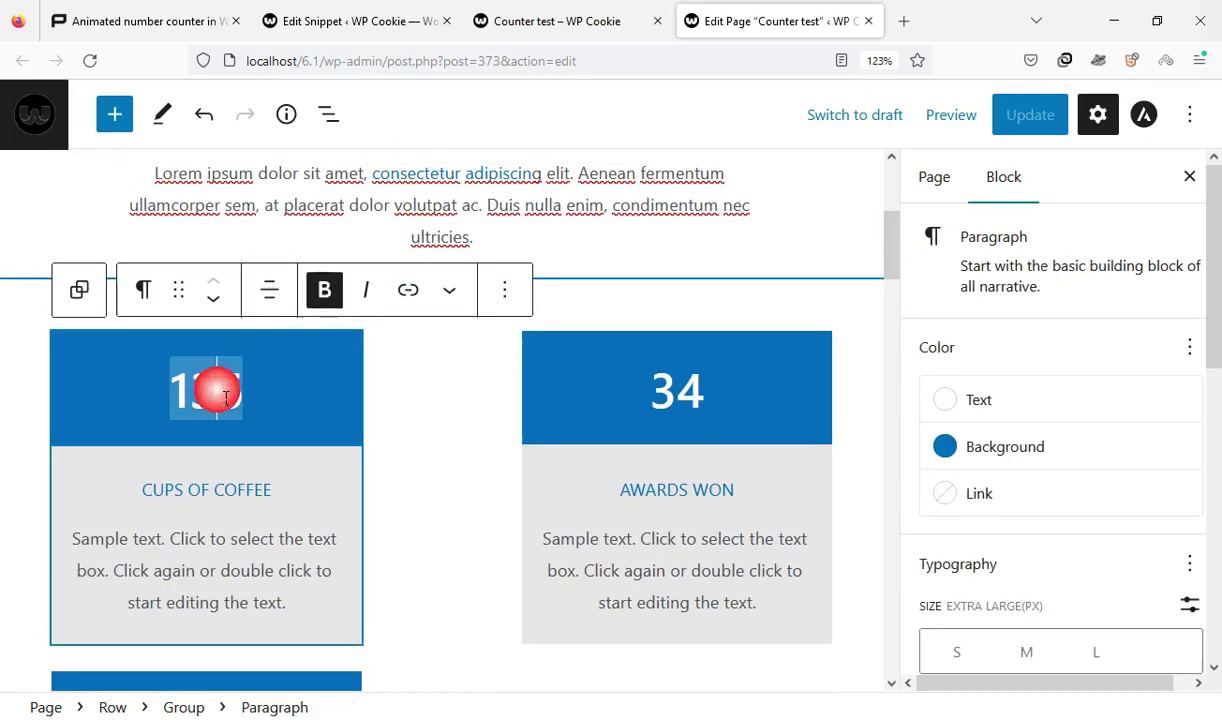
scroll(1007, 500, "down", 10)
left_click(945, 594)
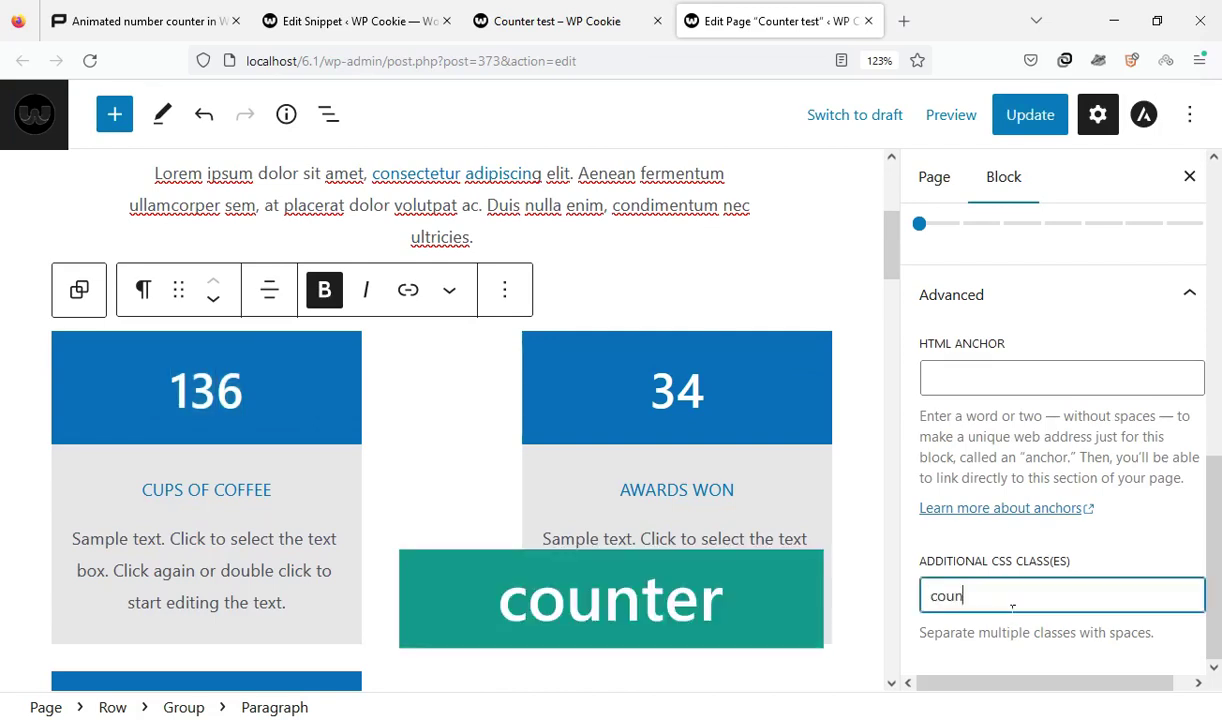
type("counter")
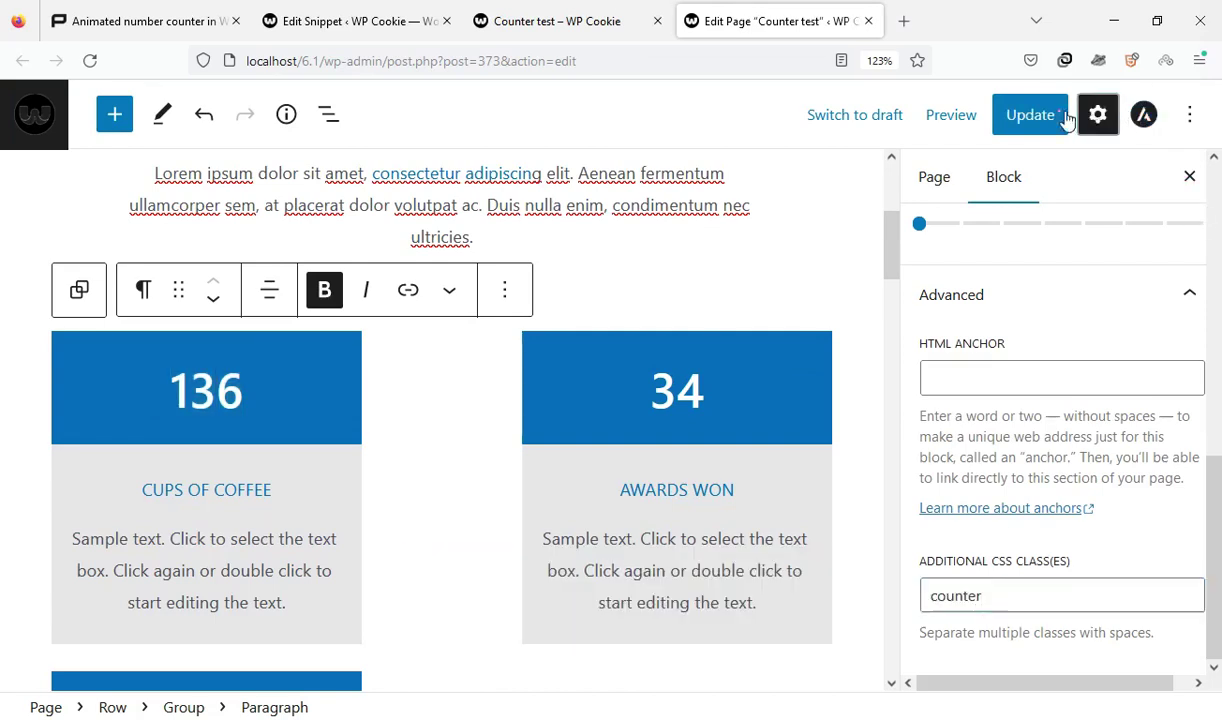
Hide the block settings, update the page and reload the live "Counter test" page to check the Cups of Coffee counter
left_click(1098, 114)
left_click(1033, 114)
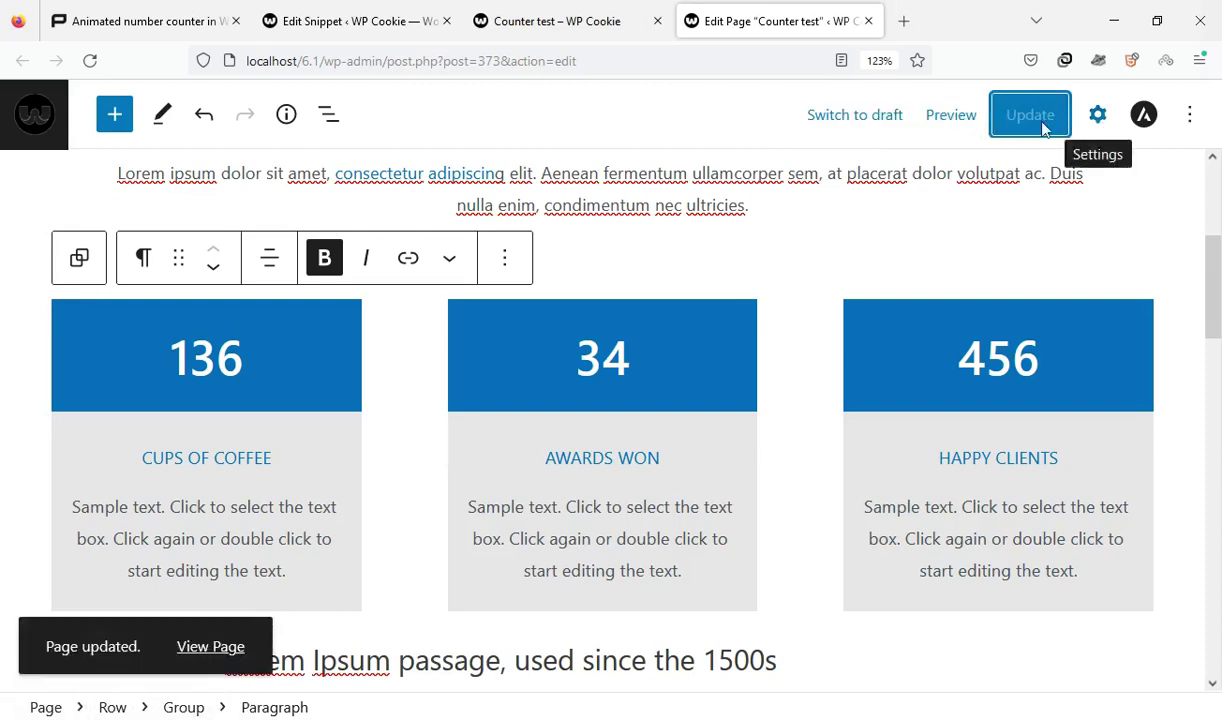
left_click(560, 21)
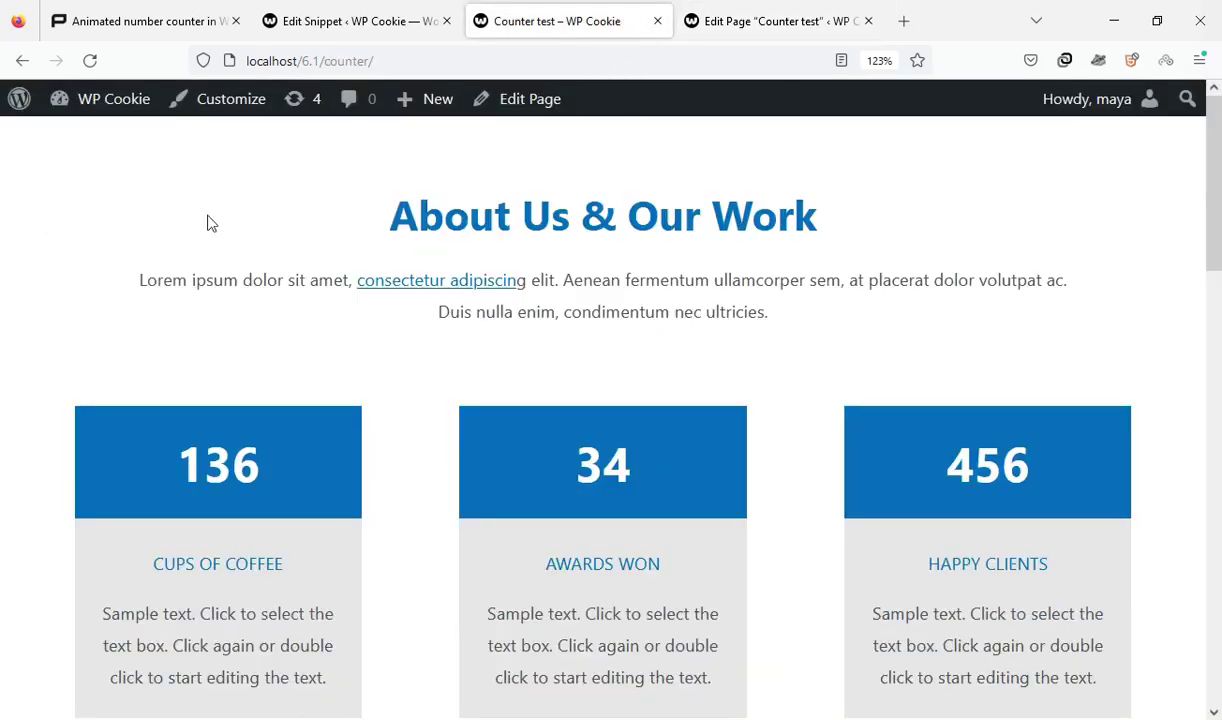
left_click(89, 60)
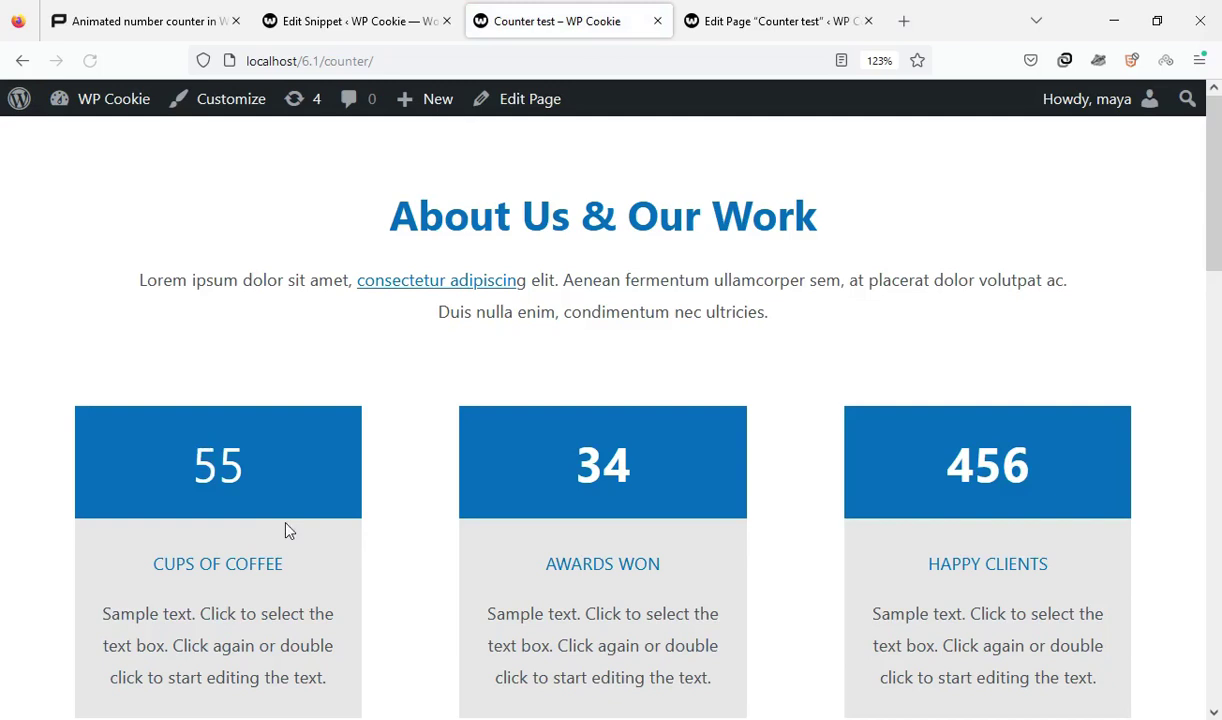
Return to editing the page and assign the CSS class "counter" to the Awards Won 34 and Happy Clients 456 paragraphs in the blue boxes
left_click(855, 12)
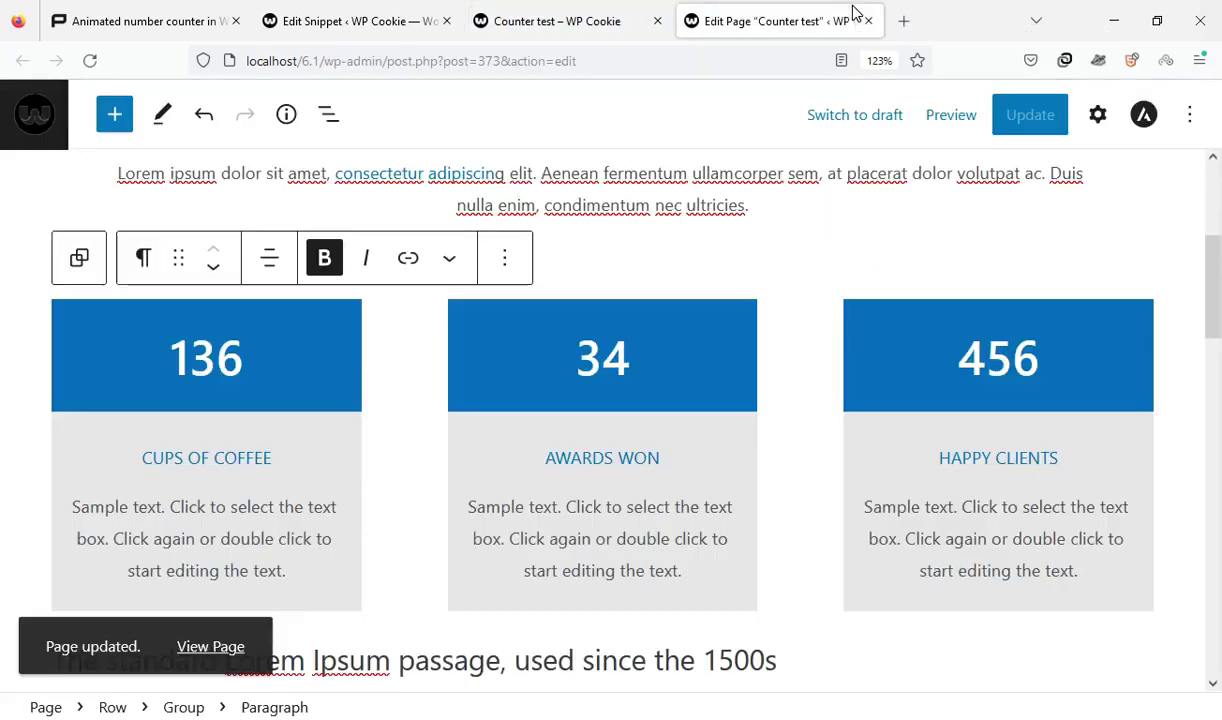
double_click(612, 372)
left_click(1098, 118)
scroll(1040, 390, "down", 3)
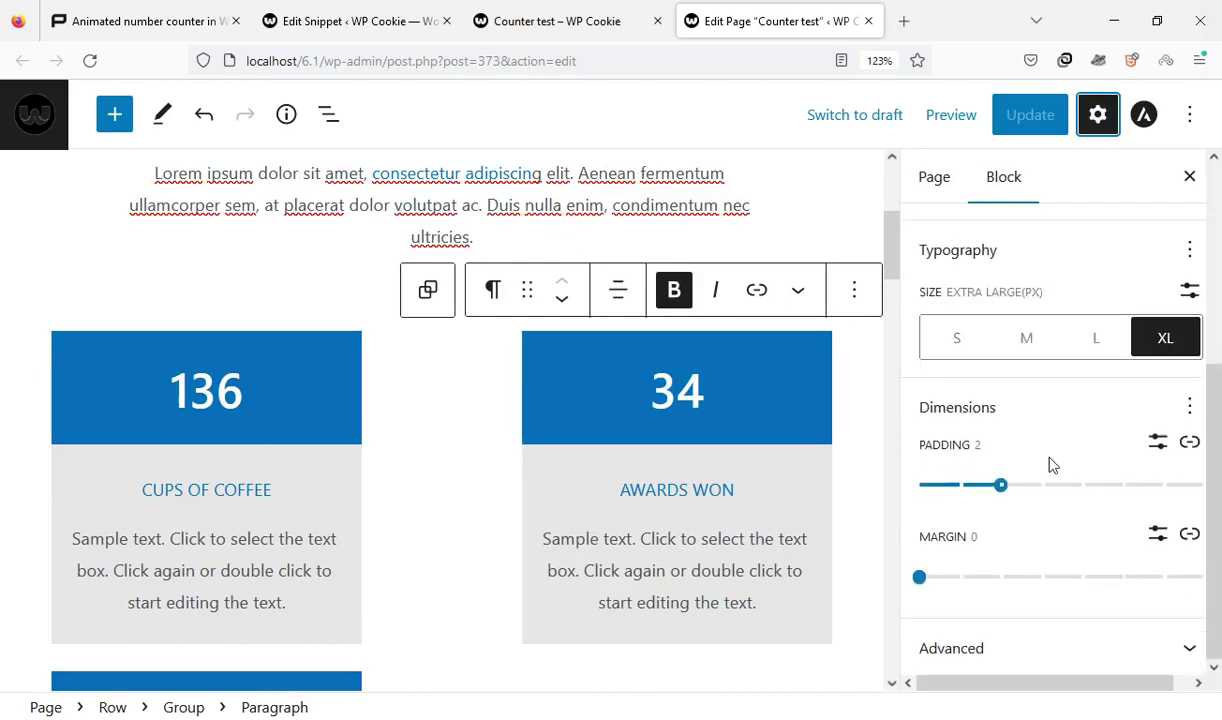
left_click(1036, 640)
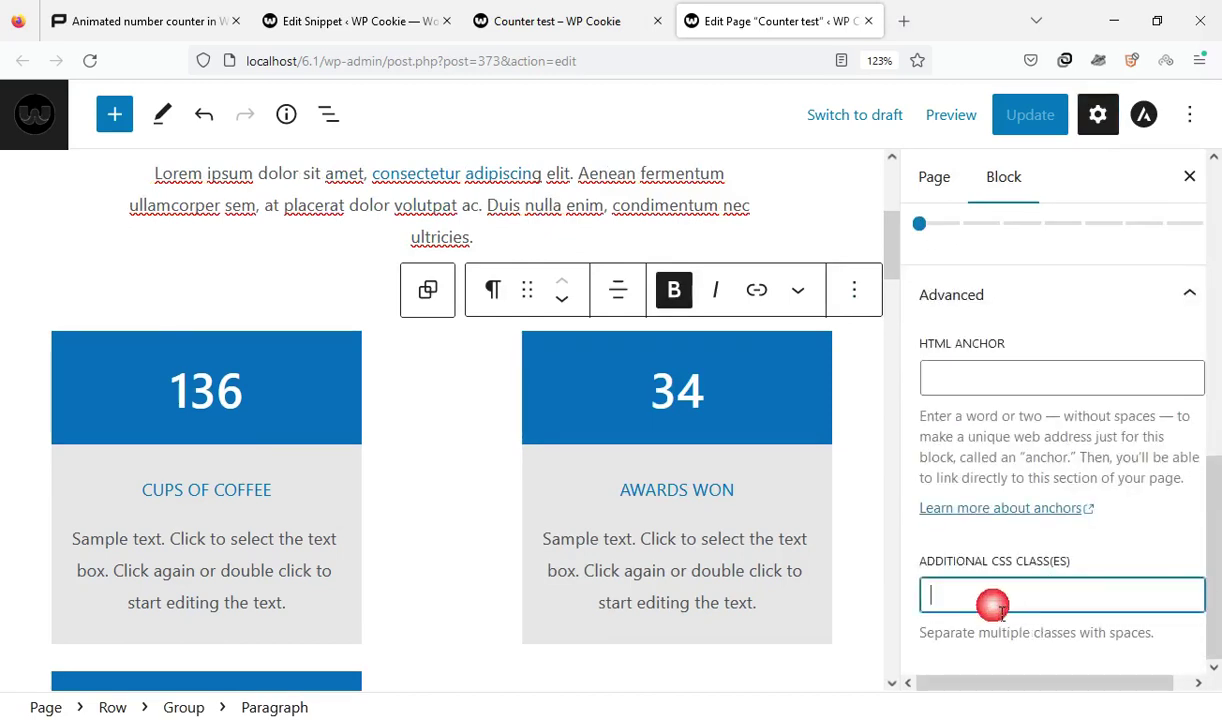
double_click(1001, 611)
key("ctrl+c")
scroll(366, 398, "down", 3)
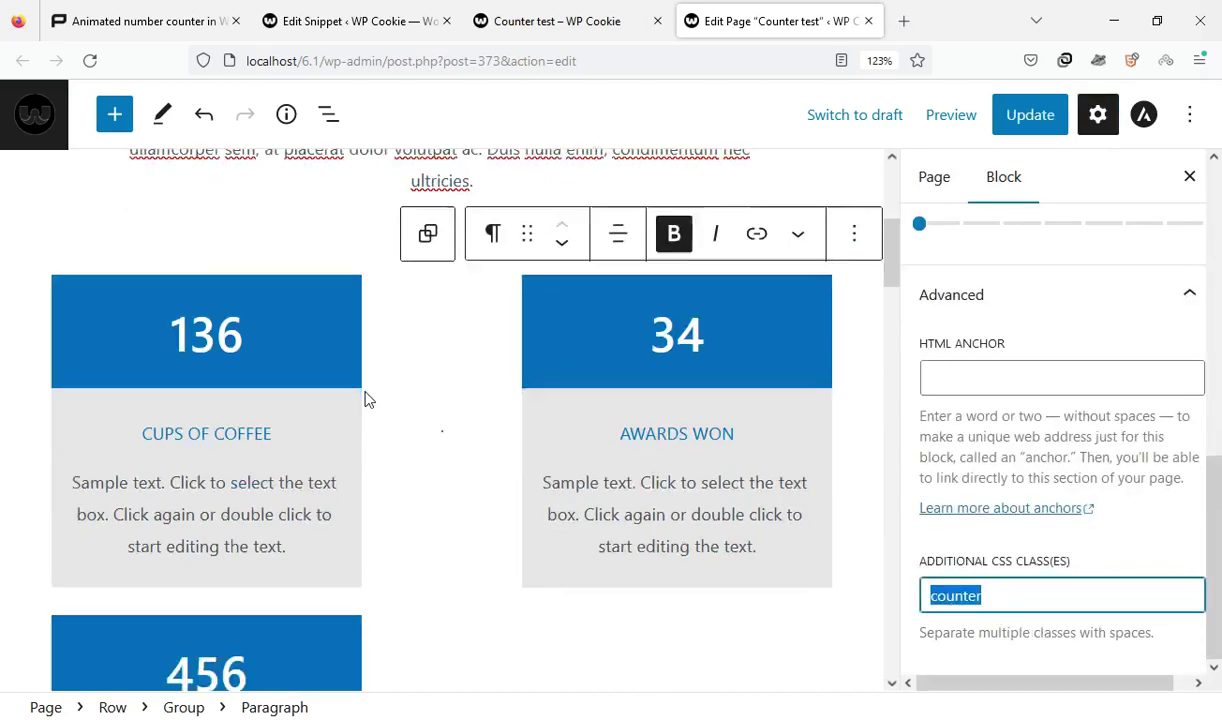
left_click(379, 428)
left_click(1000, 596)
key("ctrl+v")
Assign the additional CSS class "counter" to the 321, 125 and 470 headings beneath the icons
scroll(212, 423, "down", 5)
scroll(212, 423, "down", 5)
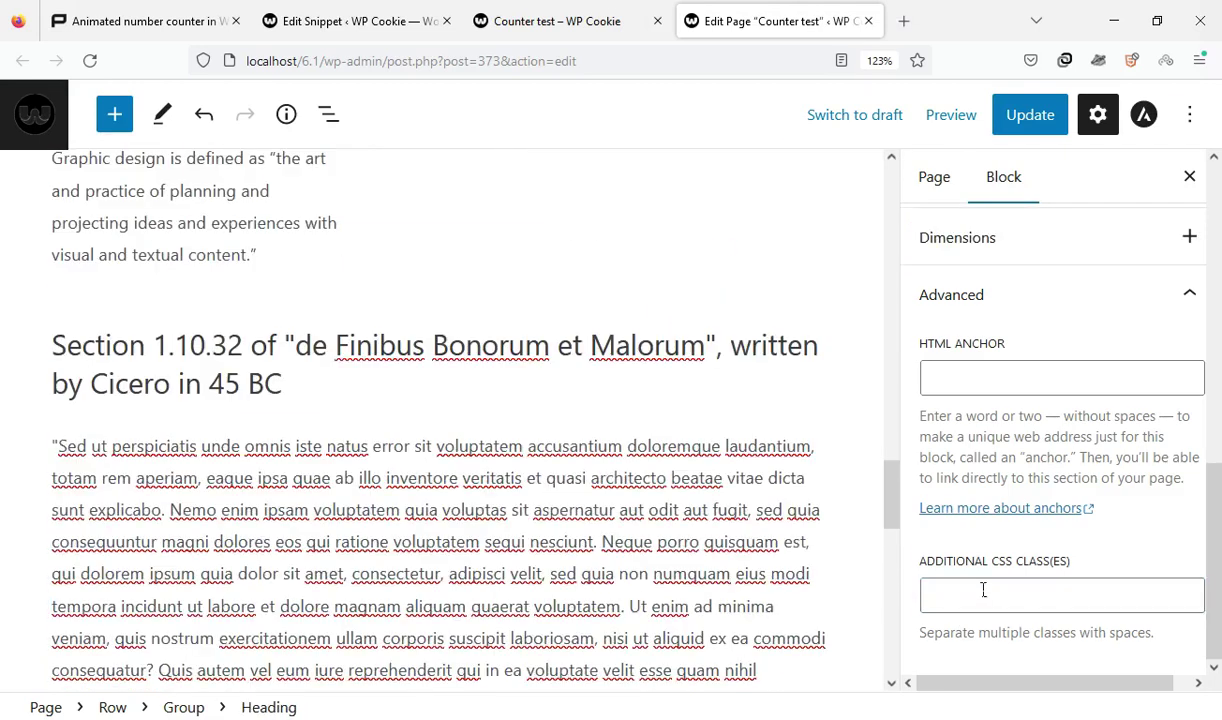
scroll(524, 469, "up", 5)
left_click(688, 540)
scroll(688, 551, "down", 5)
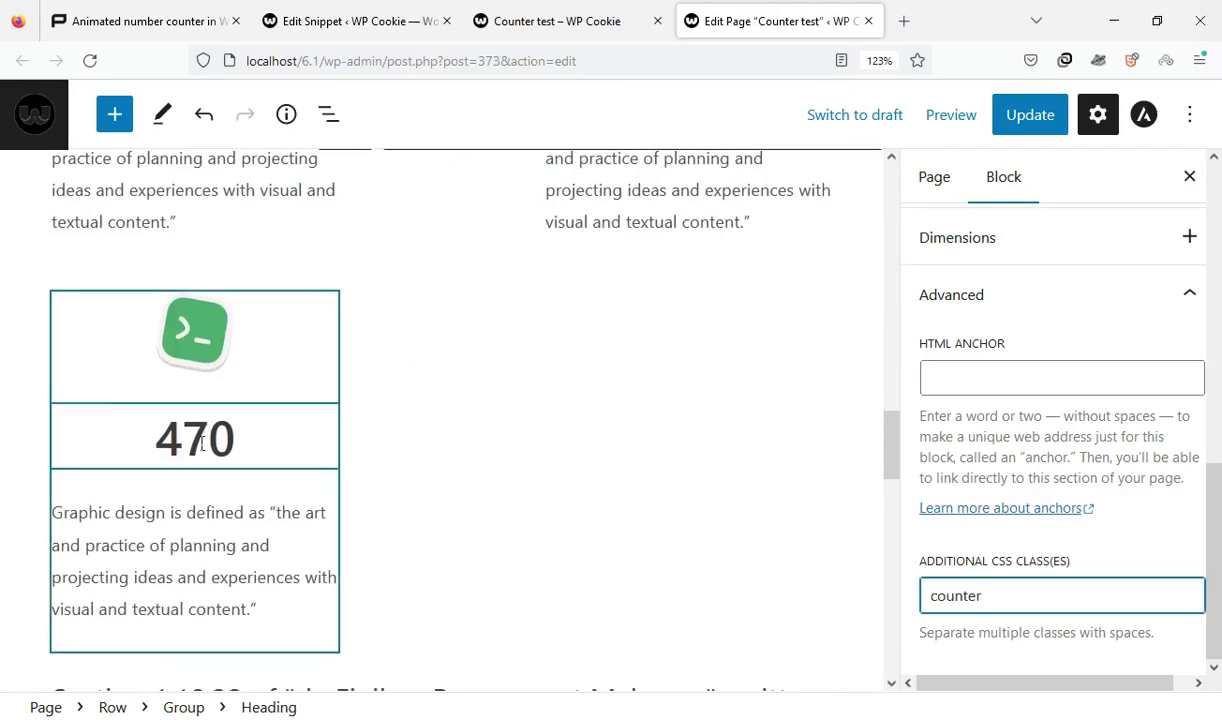
left_click(194, 437)
left_click(941, 595)
key("ctrl+v")
Assign the additional CSS class "counter" to the 1034 and 456 paragraphs in the green boxes
scroll(450, 450, "up", 5)
left_click(400, 229)
left_click(996, 600)
key("ctrl+v")
left_click(715, 368)
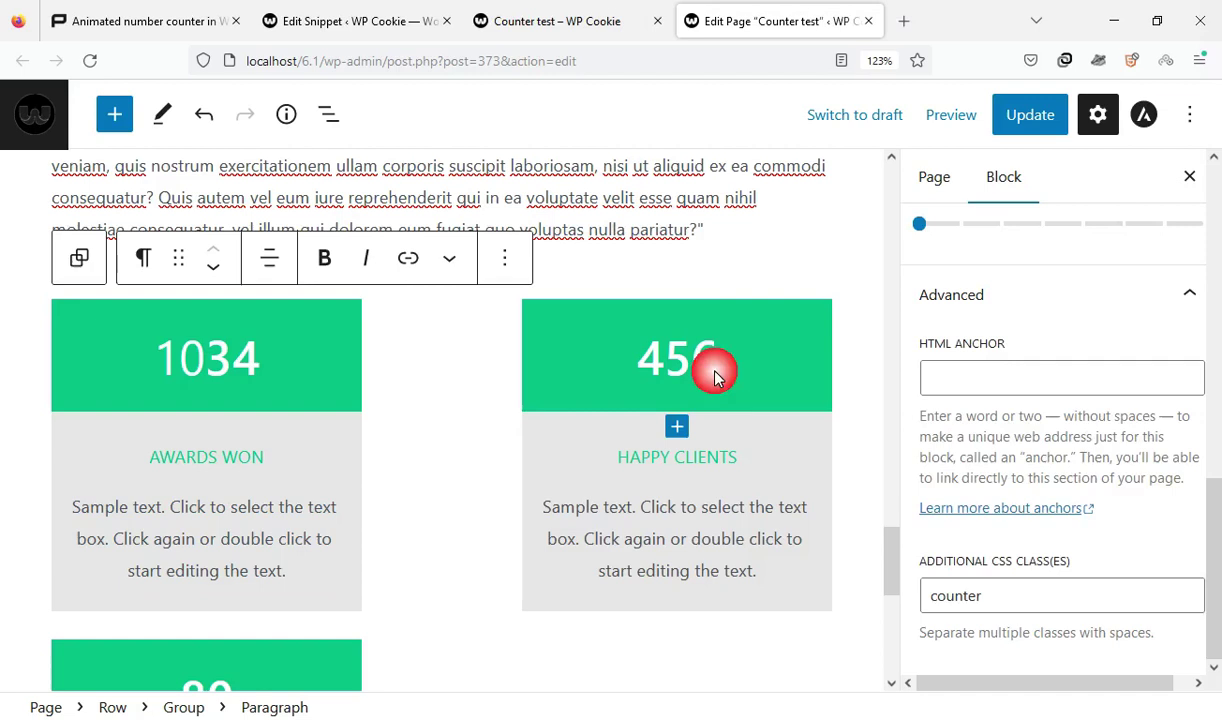
left_click(1001, 625)
key("ctrl+v")
Update the "Counter test" page and check the animated numbers throughout the live page
scroll(205, 305, "down", 3)
left_click(1009, 115)
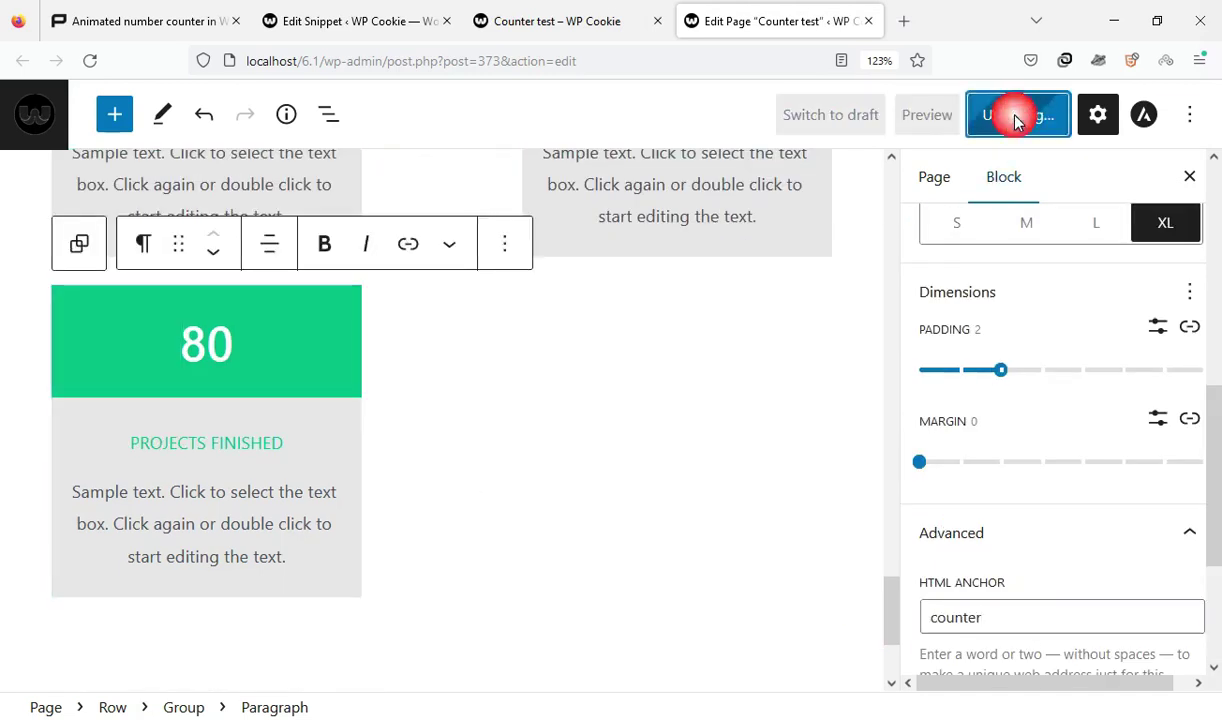
key("ctrl+shift+Tab")
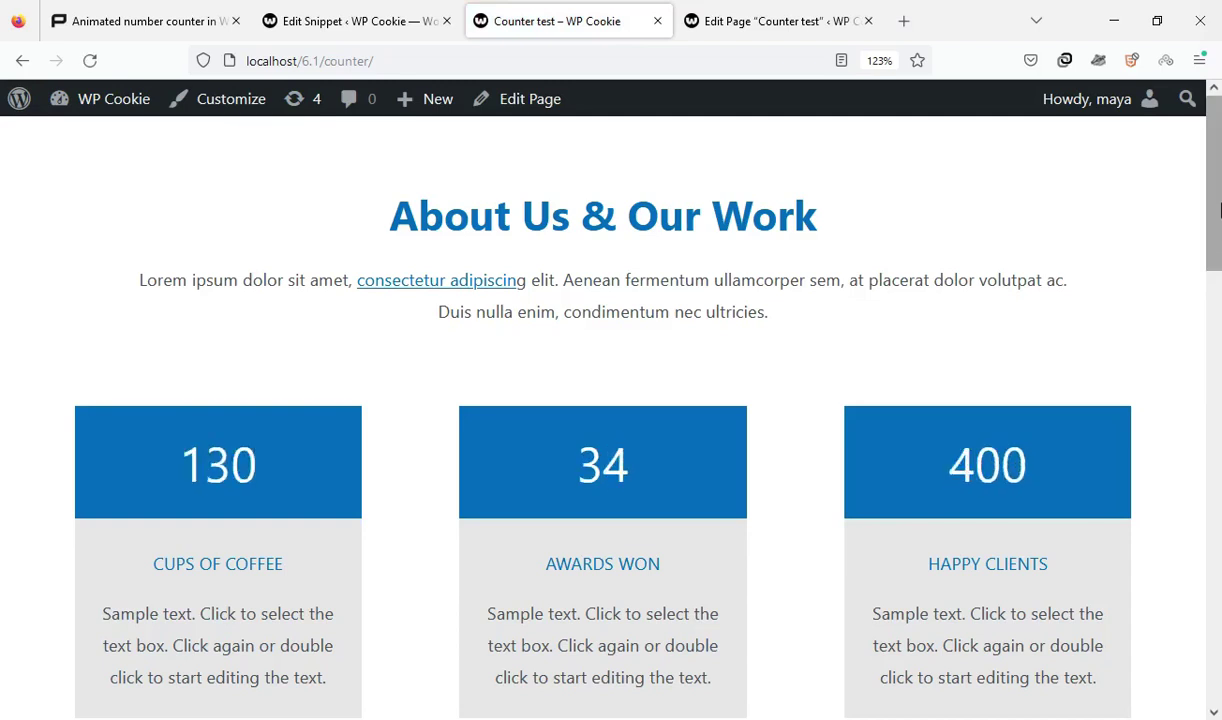
left_click_drag(1218, 210, 1218, 470)
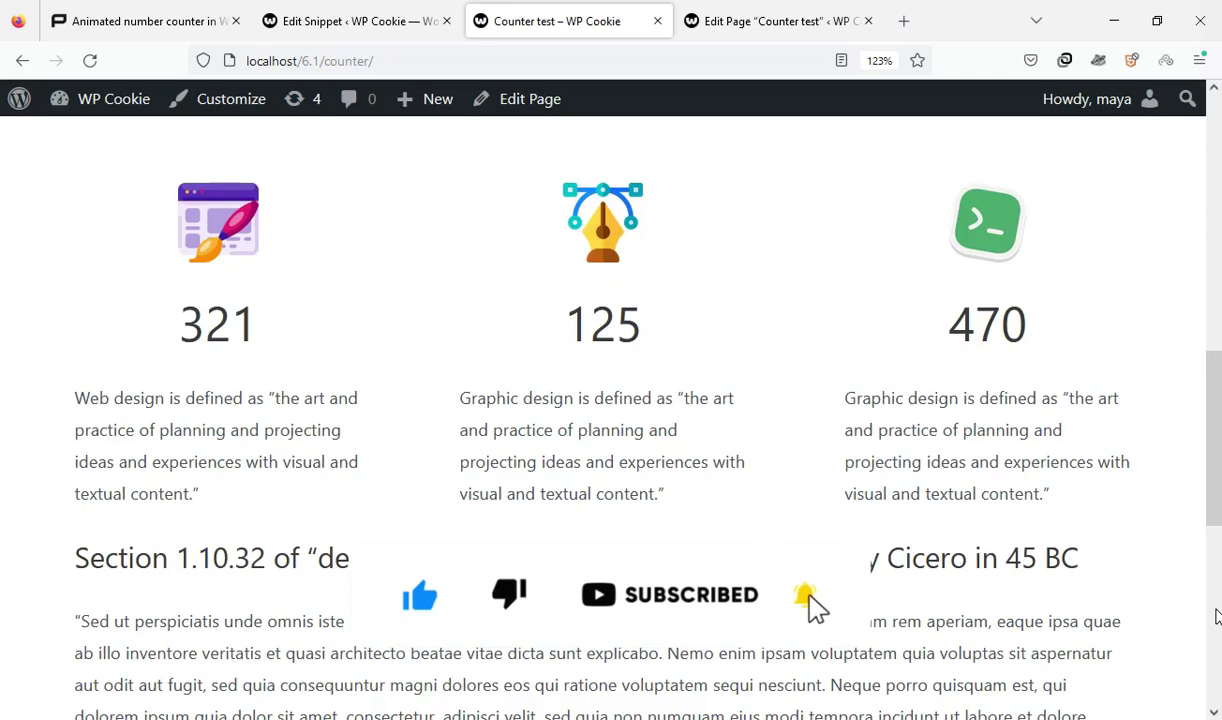